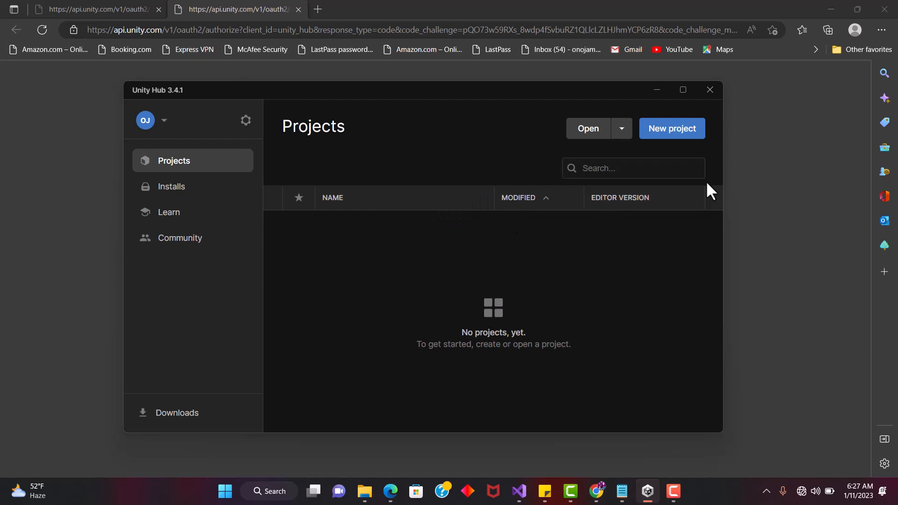
Start a new project from the 3D Core template and name it First game.
{"action": "left_click", "coordinate": [667, 131]}
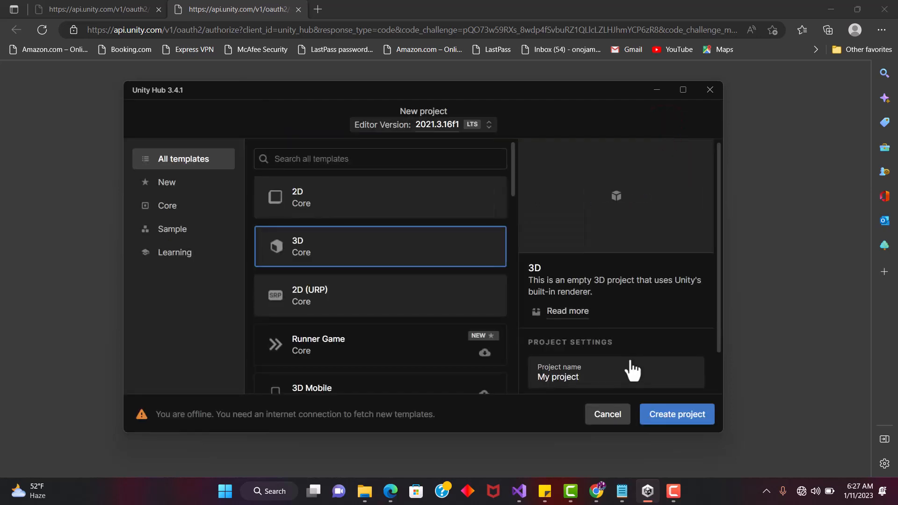
{"action": "scroll", "coordinate": [627, 366], "scroll_direction": "down", "scroll_amount": 2}
{"action": "left_click_drag", "start_coordinate": [589, 333], "coordinate": [527, 334]}
{"action": "key", "text": "BackSpace"}
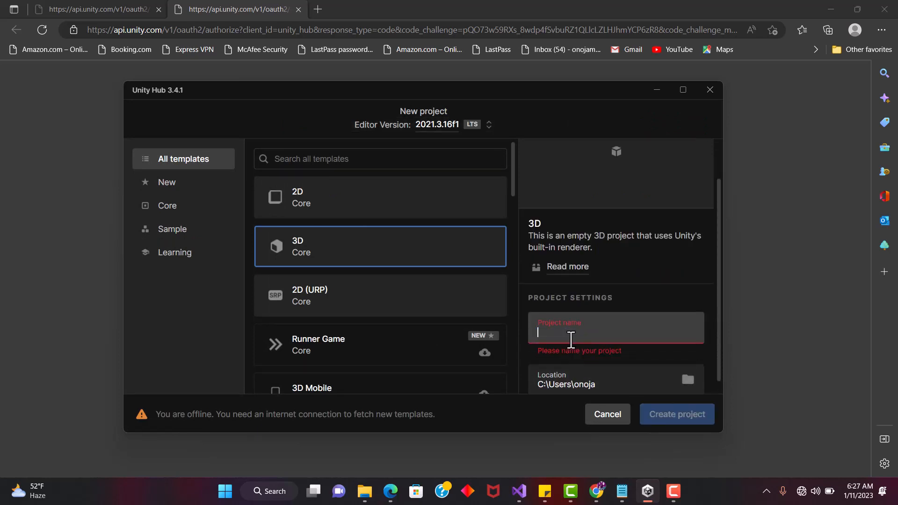
{"action": "type", "text": "First game"}
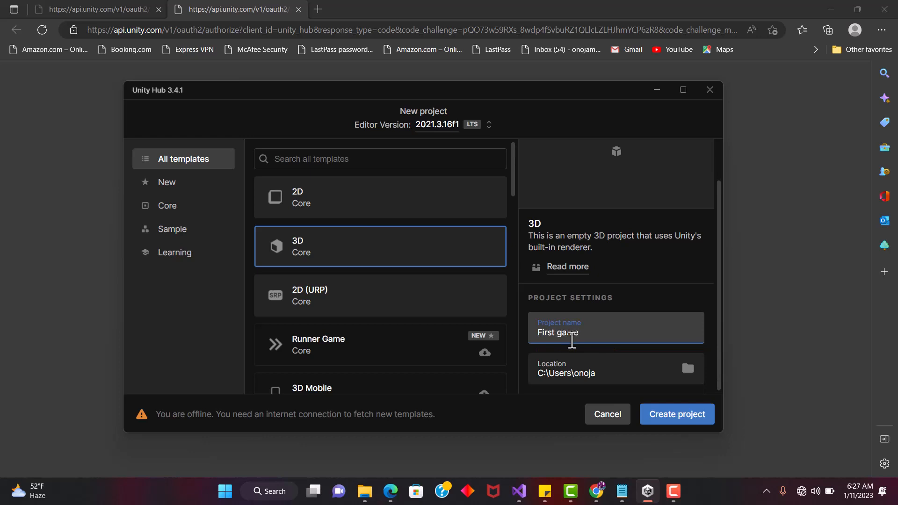
Set the project location to a new folder named games in Documents and create the project.
{"action": "left_click", "coordinate": [687, 368]}
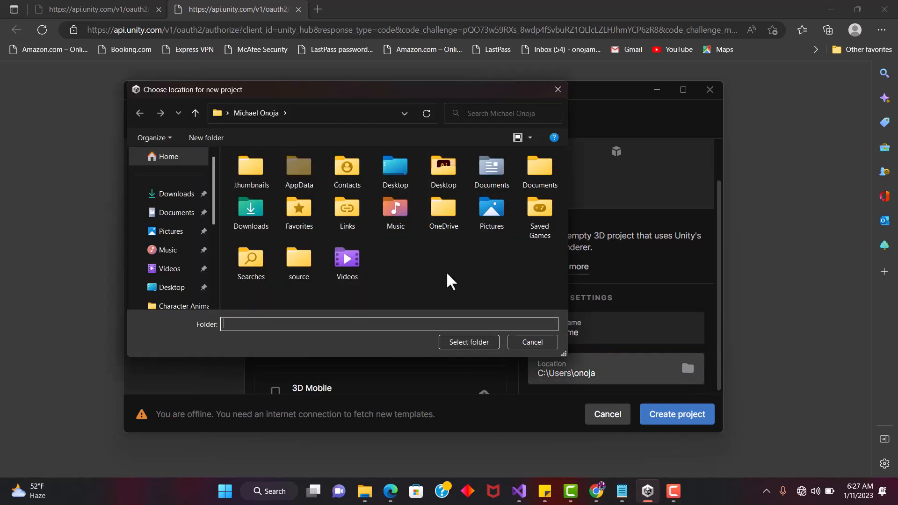
{"action": "left_click", "coordinate": [174, 212]}
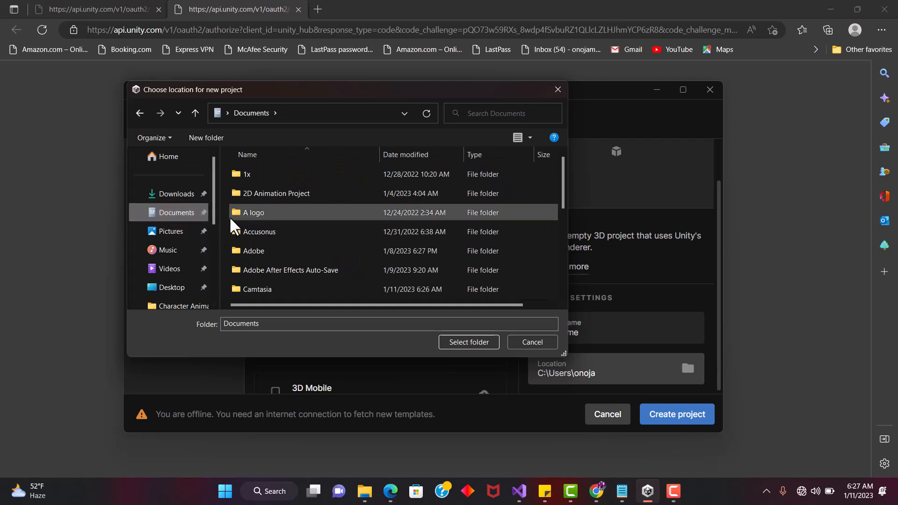
{"action": "right_click", "coordinate": [543, 226]}
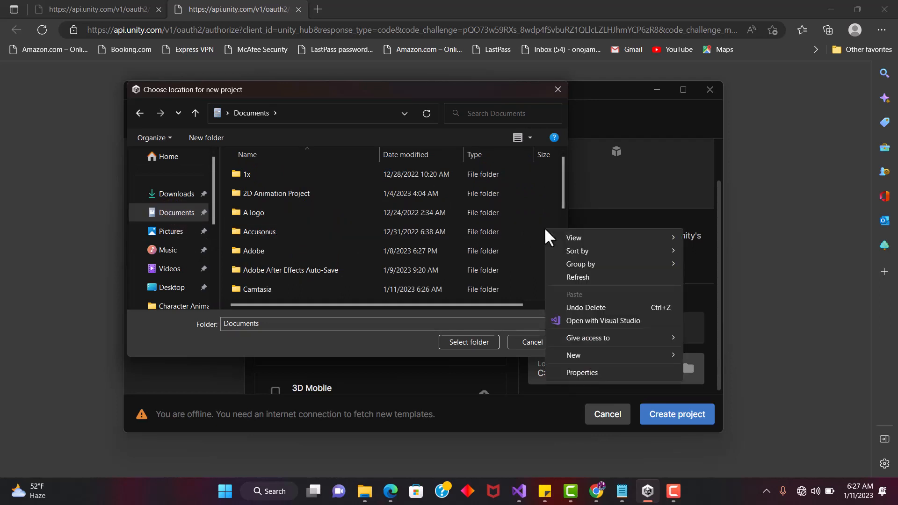
{"action": "mouse_move", "coordinate": [602, 357]}
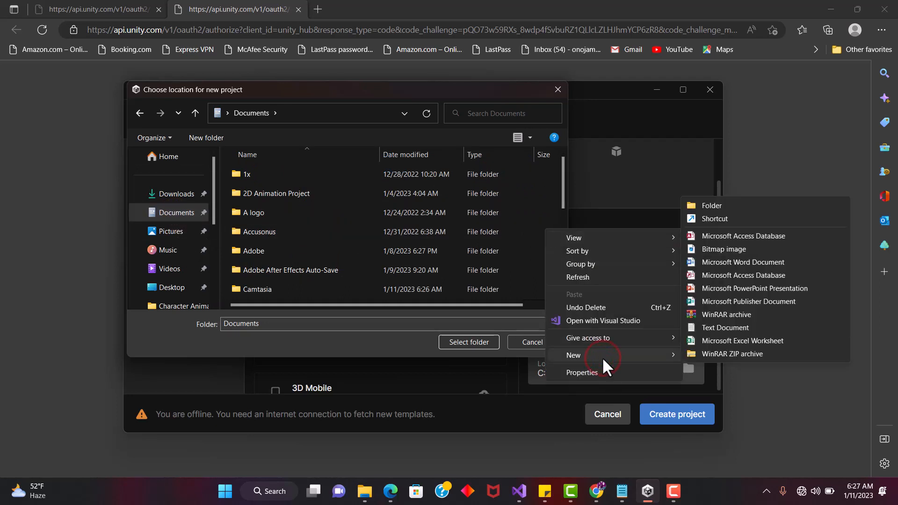
{"action": "left_click", "coordinate": [729, 203]}
{"action": "type", "text": "ga"}
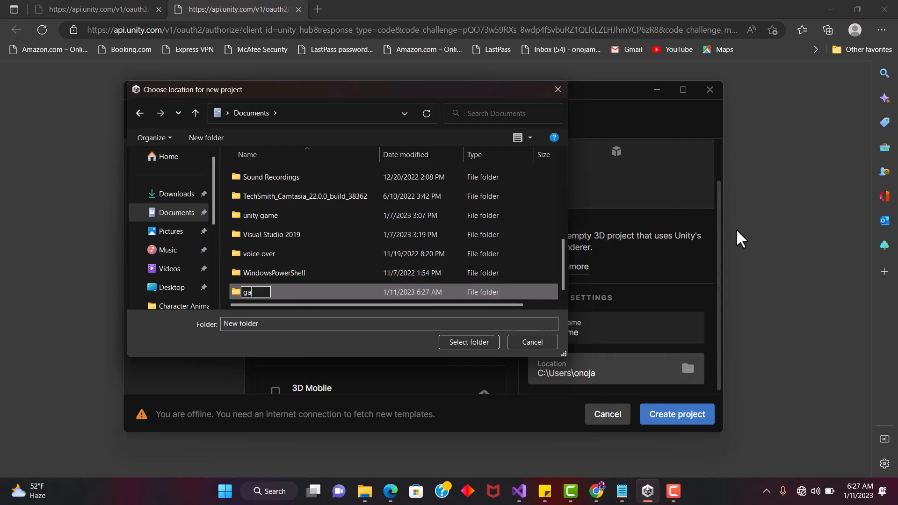
{"action": "type", "text": "mes"}
{"action": "key", "text": "Return"}
{"action": "left_click", "coordinate": [456, 345]}
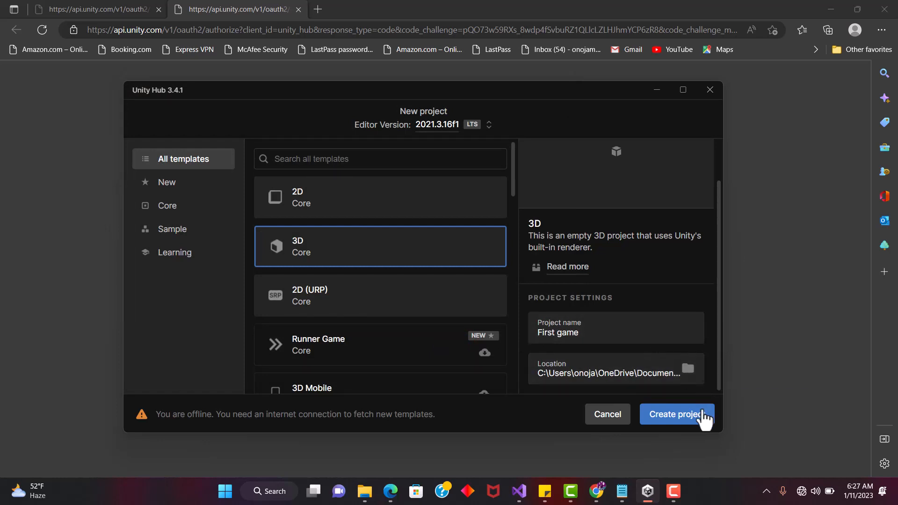
{"action": "left_click", "coordinate": [673, 414]}
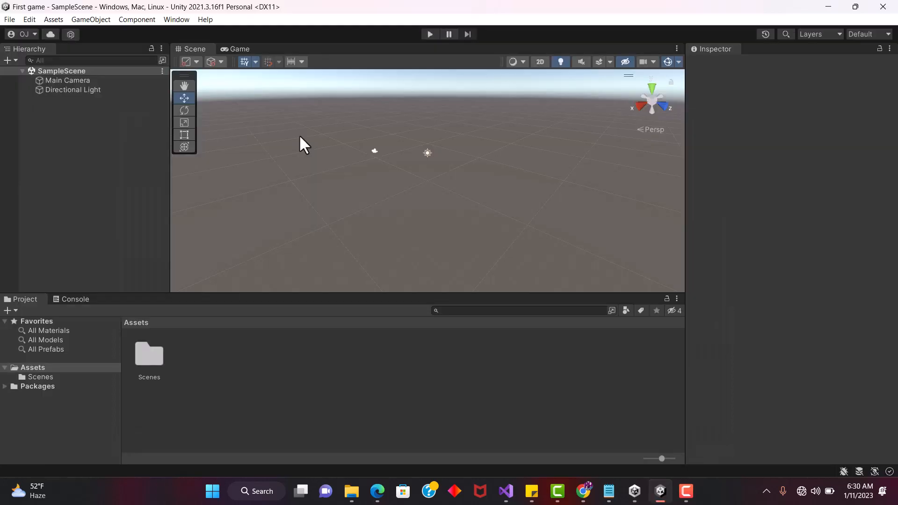
Import the whole custom package Prototype-1_Starter-Files.unitypackage into the project's assets.
{"action": "right_click", "coordinate": [188, 361]}
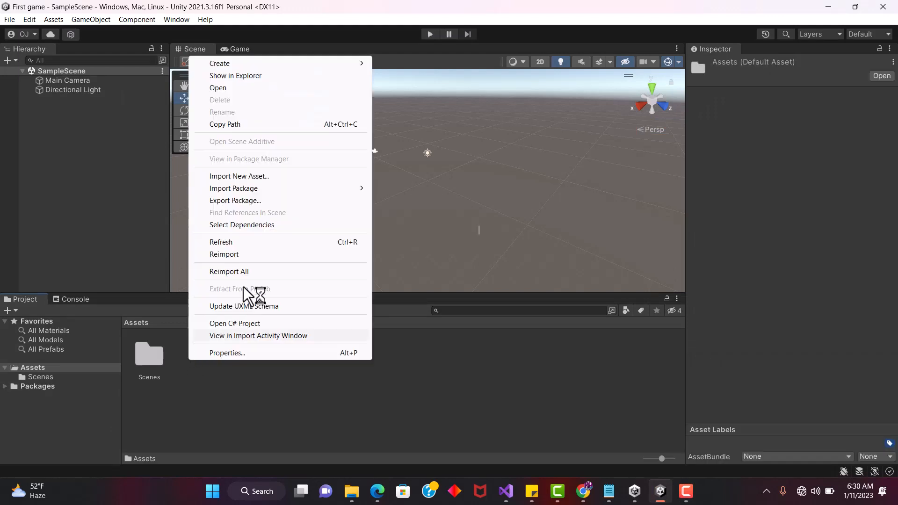
{"action": "mouse_move", "coordinate": [282, 188]}
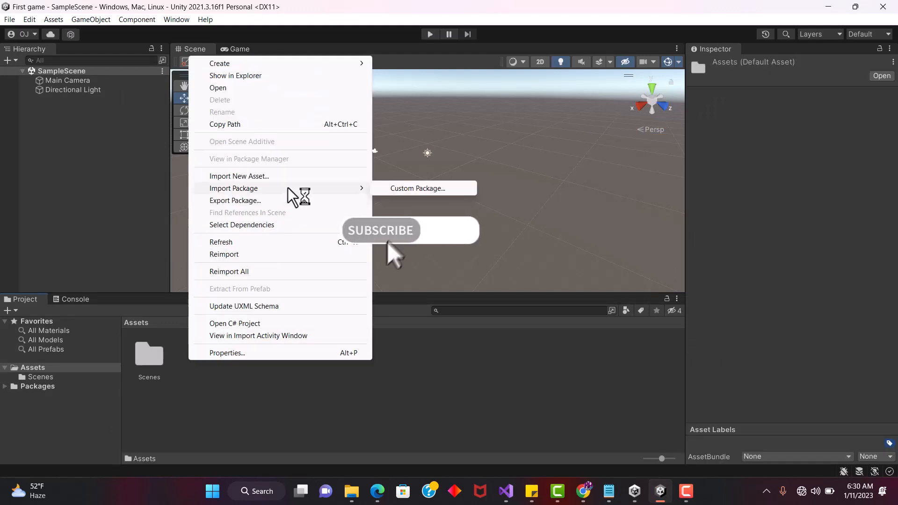
{"action": "left_click", "coordinate": [397, 186]}
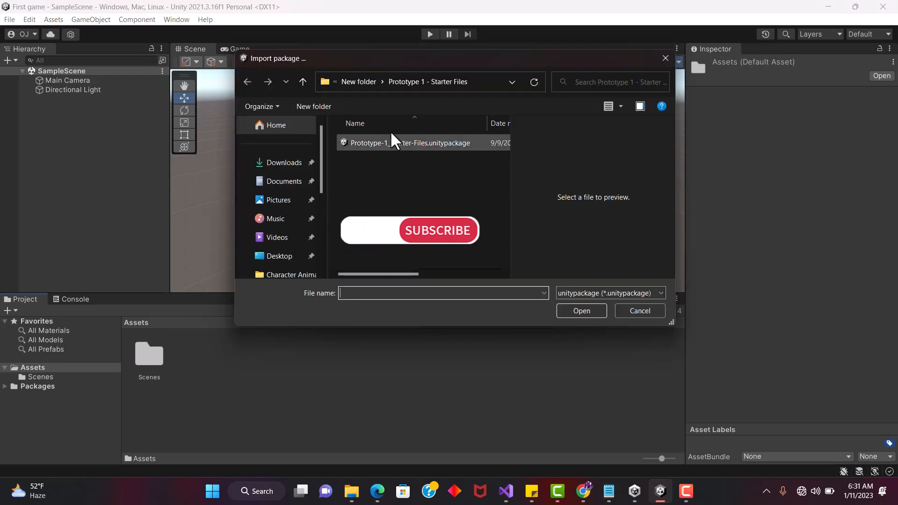
{"action": "left_click", "coordinate": [391, 144]}
{"action": "double_click", "coordinate": [411, 141]}
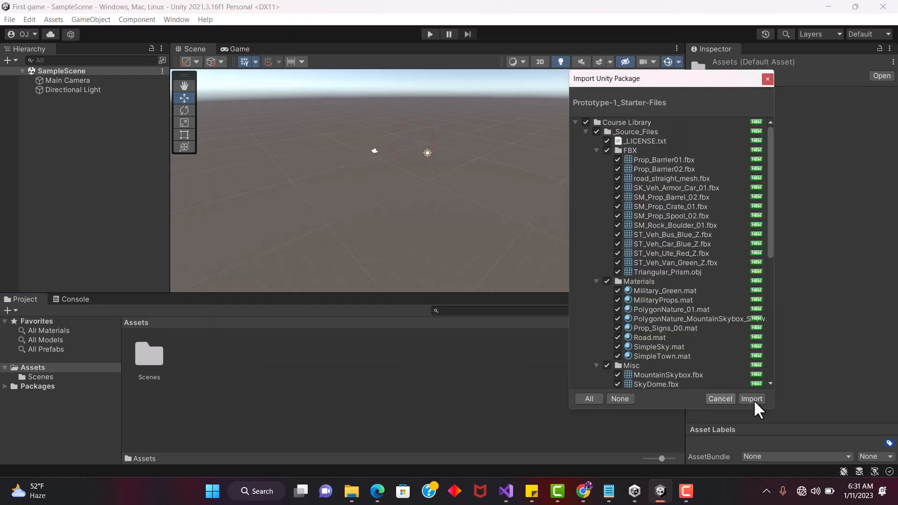
{"action": "left_click", "coordinate": [754, 400]}
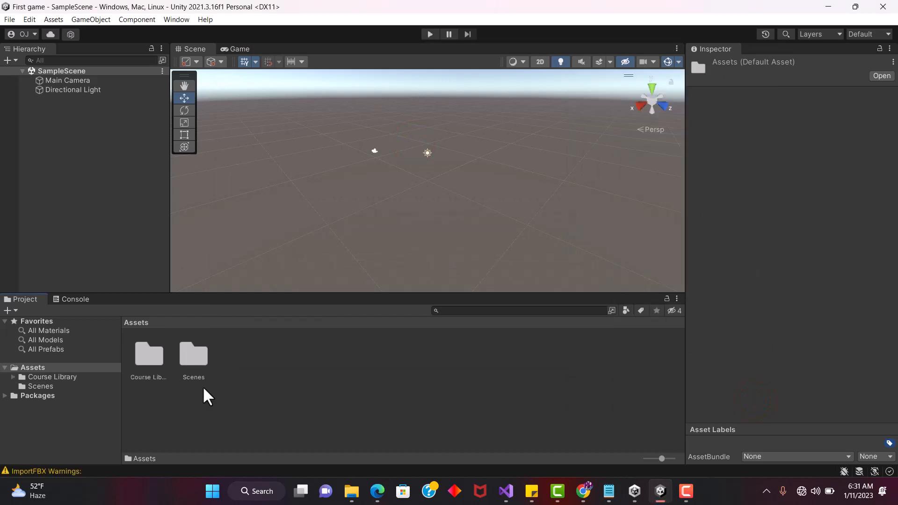
Look into the imported Course Library folder and open the Prototype 1 scene from the Scenes folder.
{"action": "double_click", "coordinate": [144, 356]}
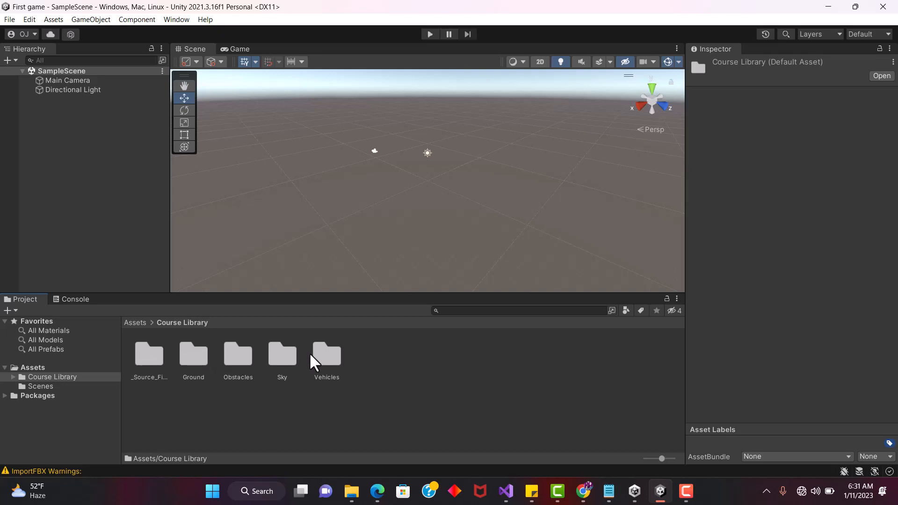
{"action": "left_click", "coordinate": [133, 322]}
{"action": "double_click", "coordinate": [186, 355]}
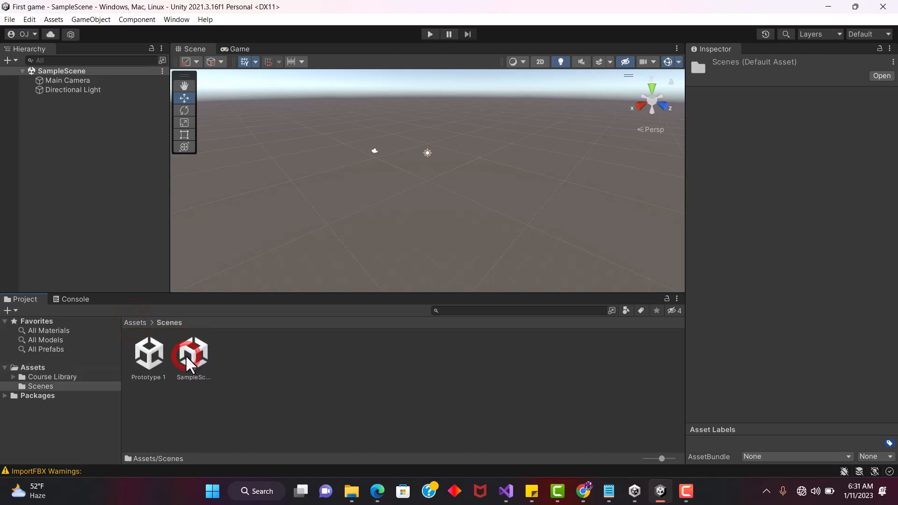
{"action": "double_click", "coordinate": [147, 356]}
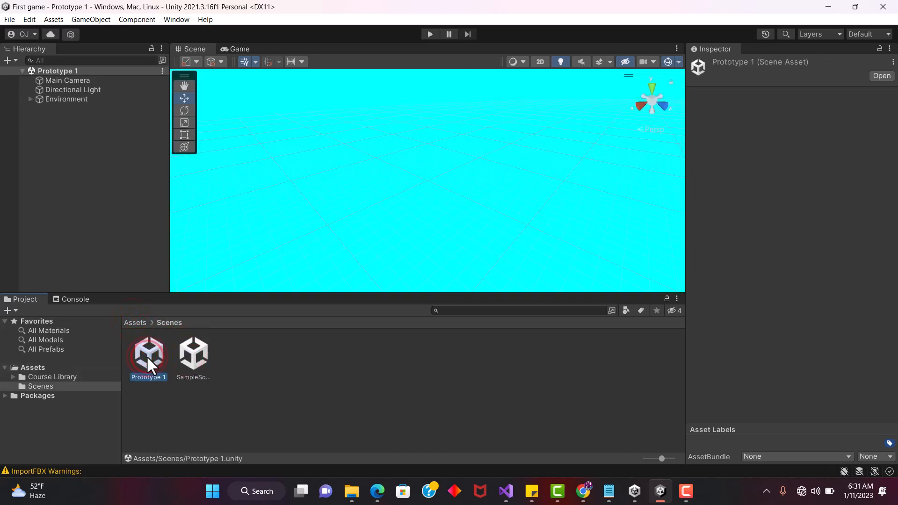
{"action": "scroll", "coordinate": [367, 218], "scroll_direction": "down", "scroll_amount": 7}
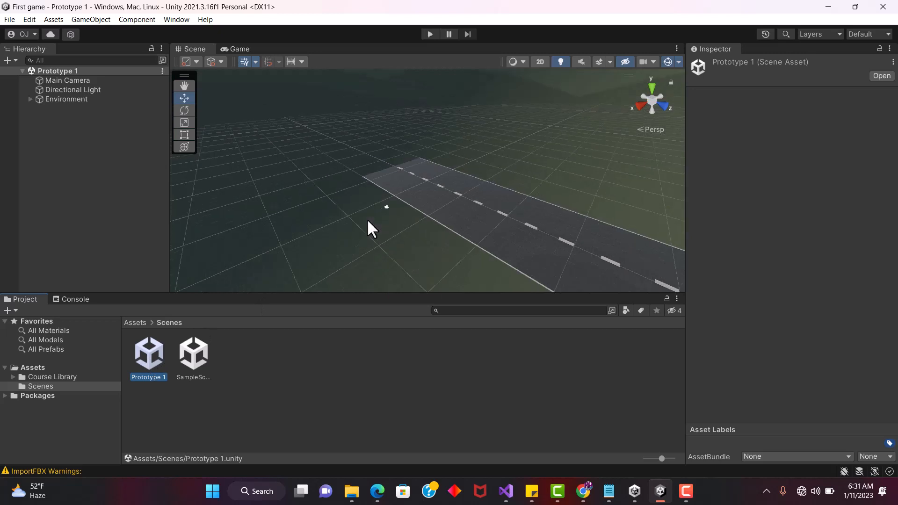
{"action": "scroll", "coordinate": [367, 221], "scroll_direction": "down", "scroll_amount": 2}
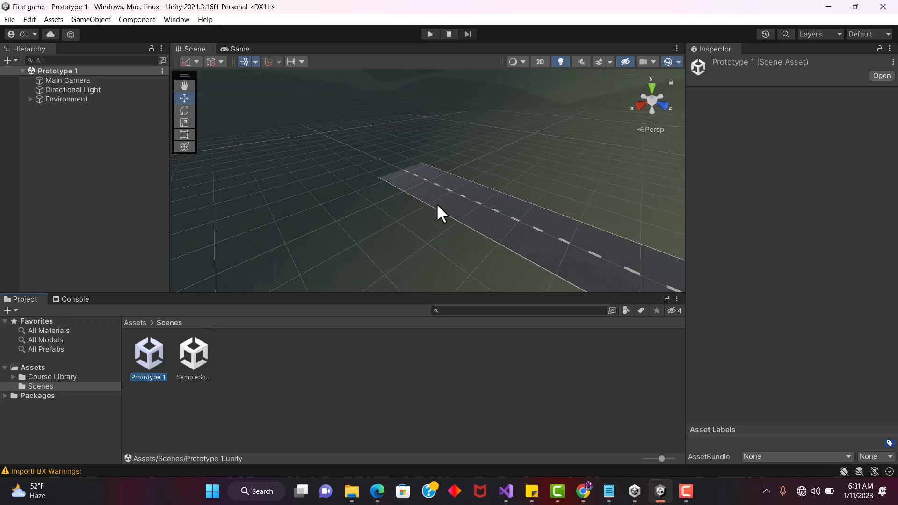
{"action": "scroll", "coordinate": [436, 204], "scroll_direction": "down", "scroll_amount": 5}
{"action": "scroll", "coordinate": [486, 204], "scroll_direction": "up", "scroll_amount": 4}
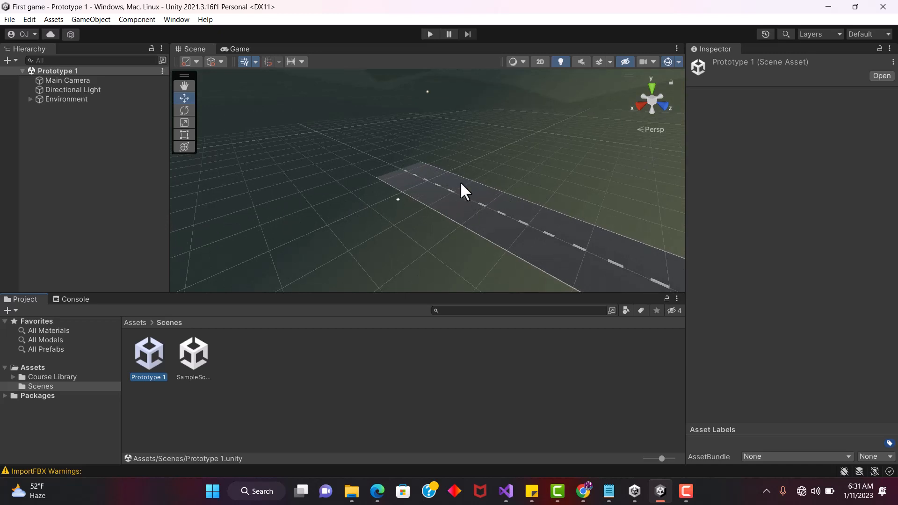
{"action": "scroll", "coordinate": [410, 180], "scroll_direction": "down", "scroll_amount": 3}
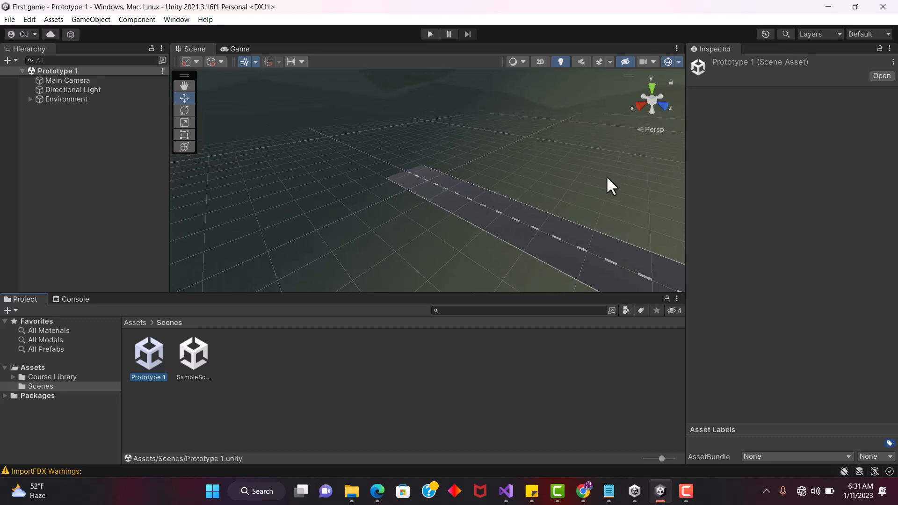
Switch the editor to the Tall layout and dock the Game view beneath the Scene view.
{"action": "left_click", "coordinate": [868, 33]}
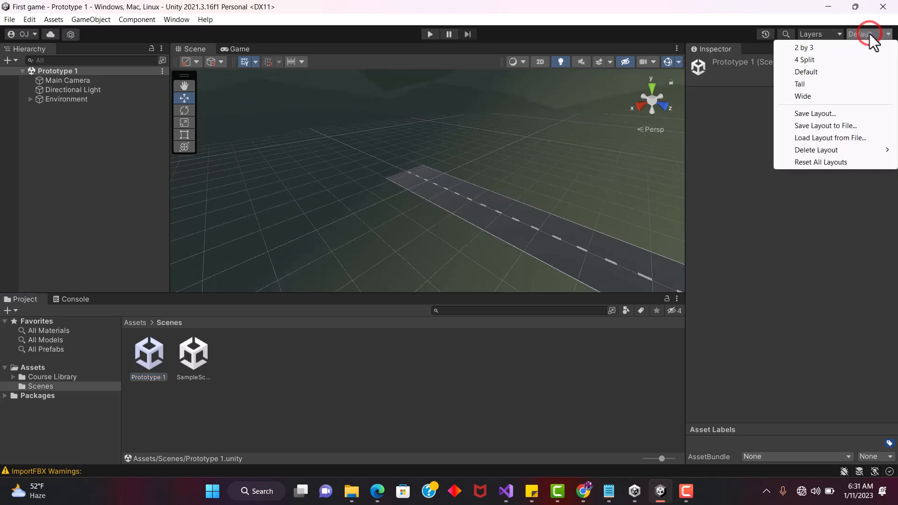
{"action": "left_click", "coordinate": [801, 84]}
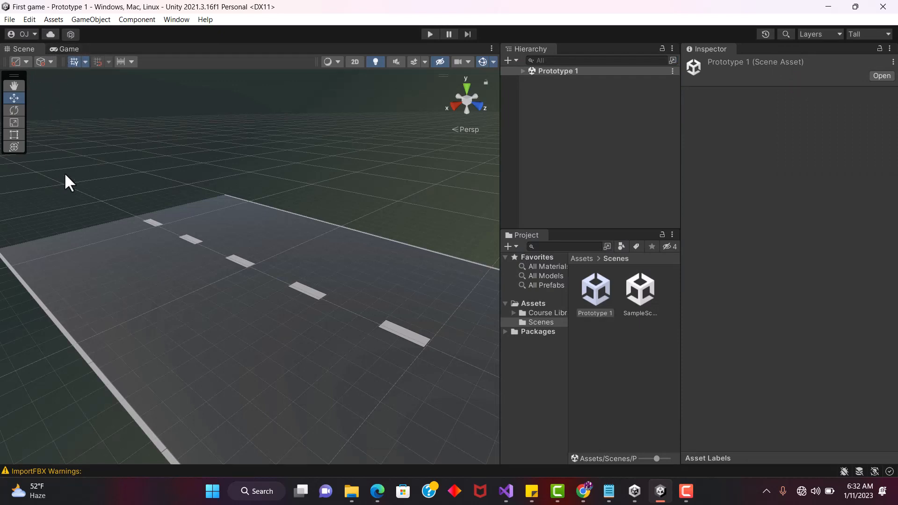
{"action": "left_click", "coordinate": [69, 49]}
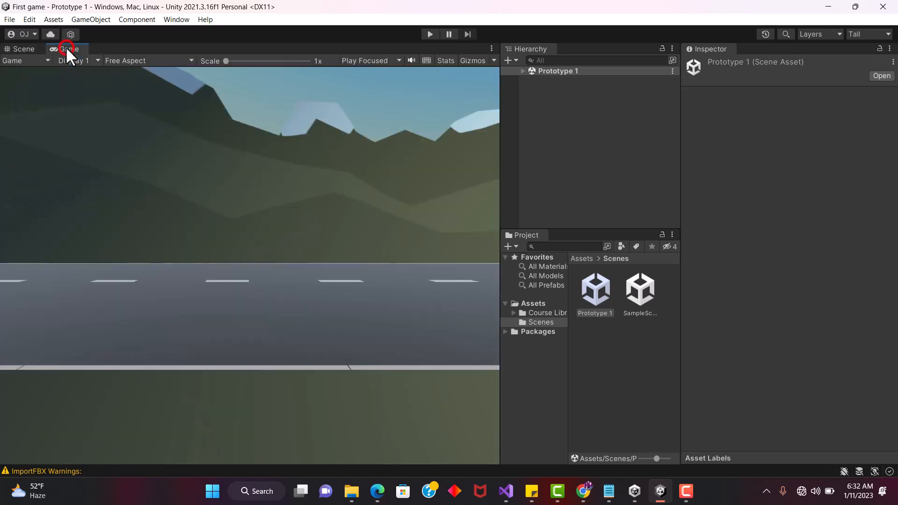
{"action": "left_click_drag", "start_coordinate": [66, 49], "coordinate": [49, 198]}
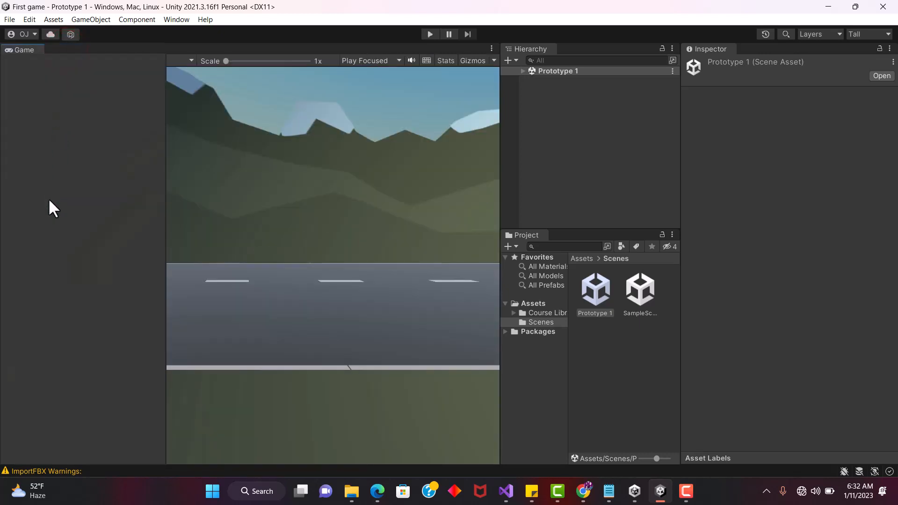
{"action": "left_click_drag", "start_coordinate": [53, 274], "coordinate": [218, 410]}
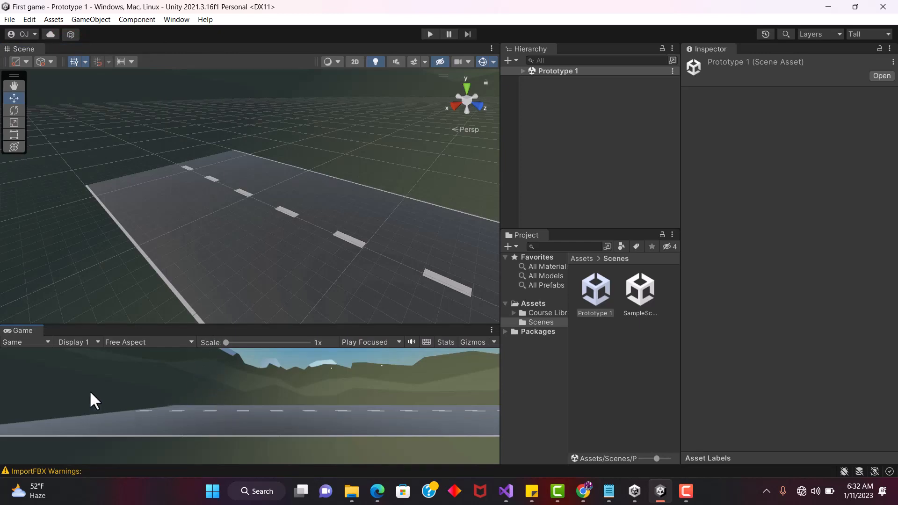
Examine the road in the Scene view from different angles, finishing with a diagonal view along its length.
{"action": "scroll", "coordinate": [184, 206], "scroll_direction": "down", "scroll_amount": 5}
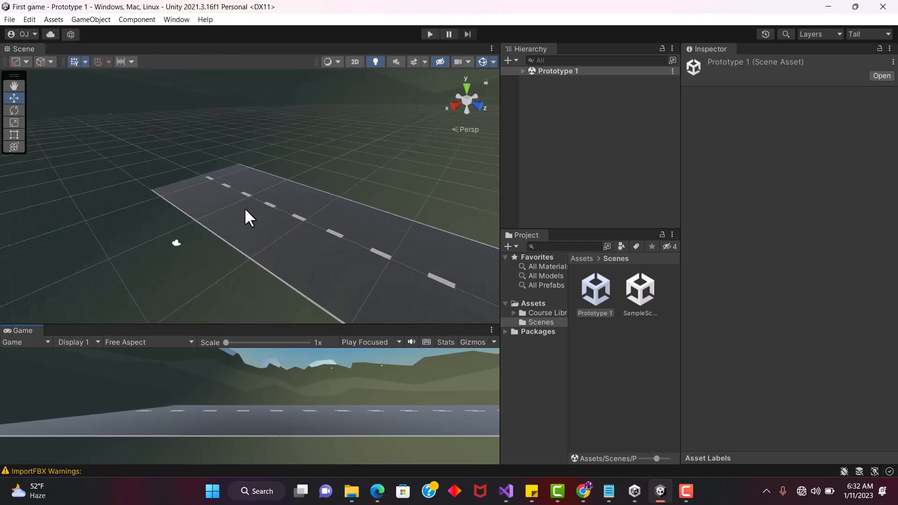
{"action": "scroll", "coordinate": [261, 207], "scroll_direction": "up", "scroll_amount": 2}
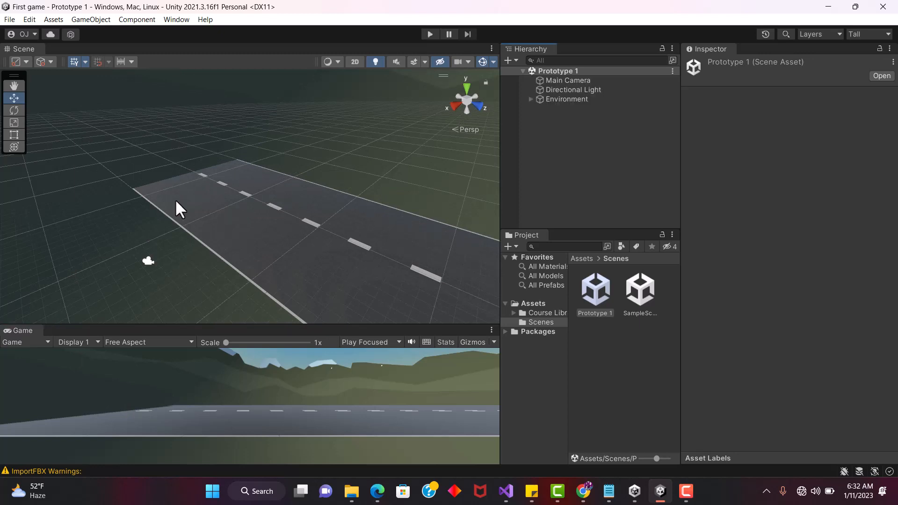
{"action": "scroll", "coordinate": [22, 218], "scroll_direction": "down", "scroll_amount": 3}
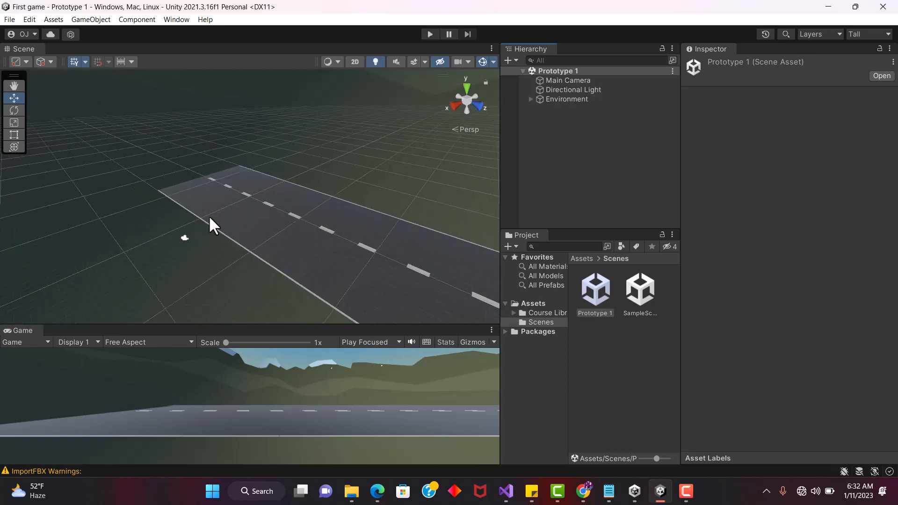
{"action": "key", "text": "alt"}
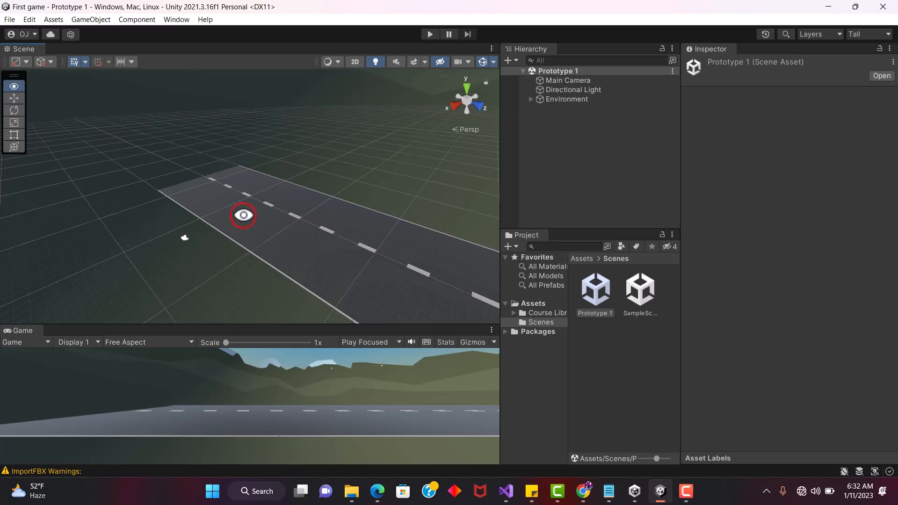
{"action": "left_click_drag", "start_coordinate": [242, 215], "coordinate": [725, 229], "text": "alt"}
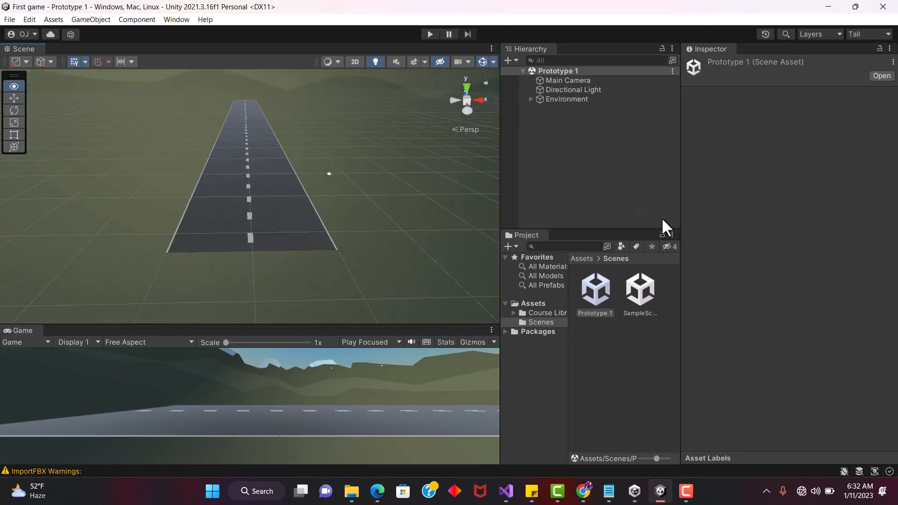
{"action": "left_click_drag", "start_coordinate": [662, 219], "coordinate": [387, 257], "text": "alt"}
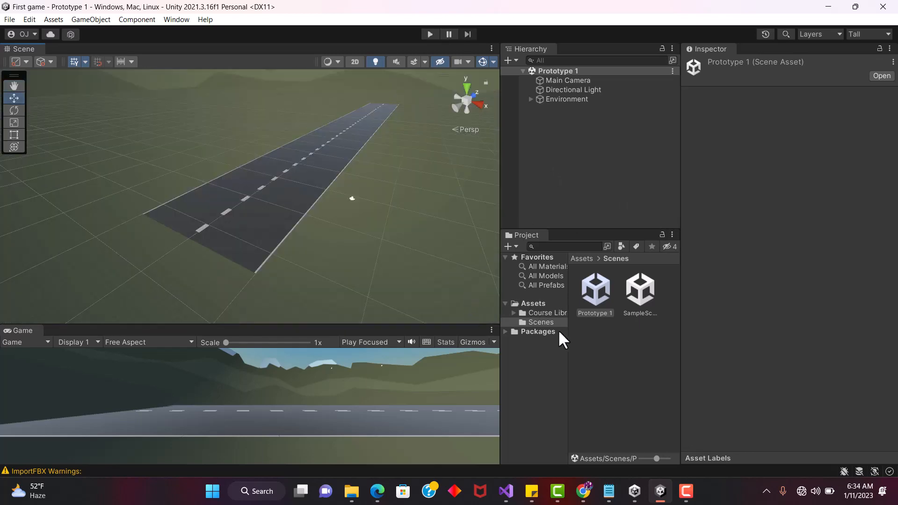
Place the Veh_Armor_Car_01 prefab from the Course Library's Vehicles folder onto the near end of the road.
{"action": "left_click", "coordinate": [514, 312]}
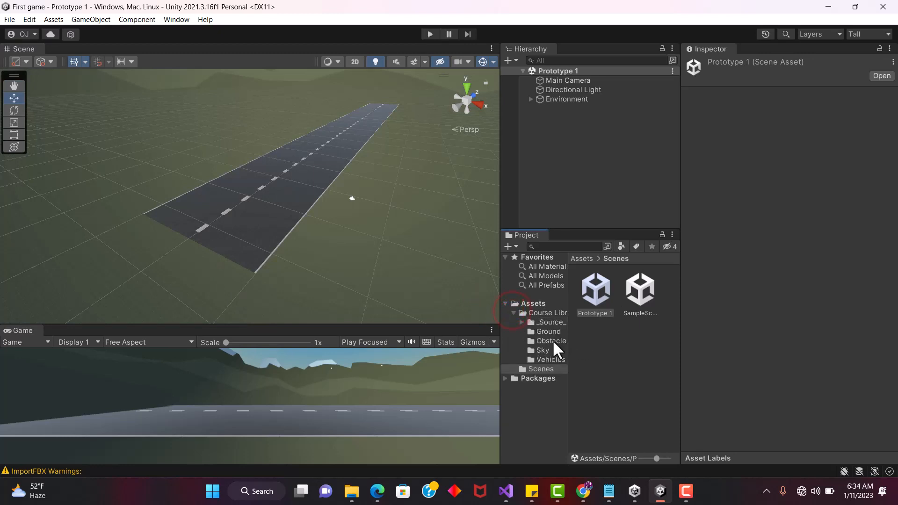
{"action": "left_click", "coordinate": [547, 358]}
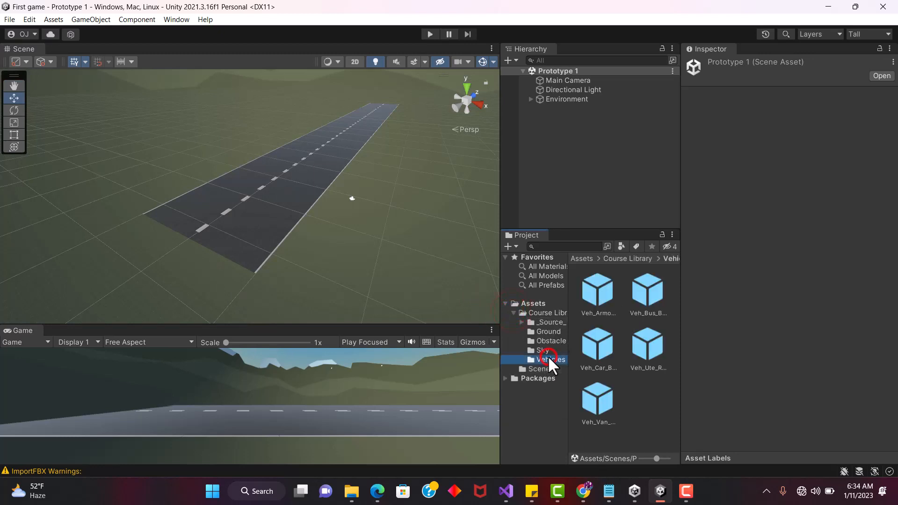
{"action": "left_click_drag", "start_coordinate": [602, 288], "coordinate": [248, 203]}
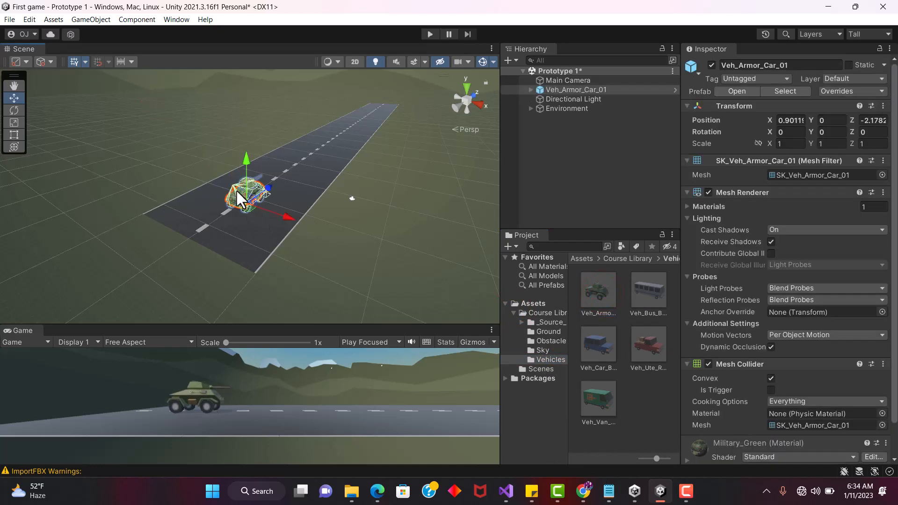
{"action": "scroll", "coordinate": [237, 189], "scroll_direction": "up", "scroll_amount": 4}
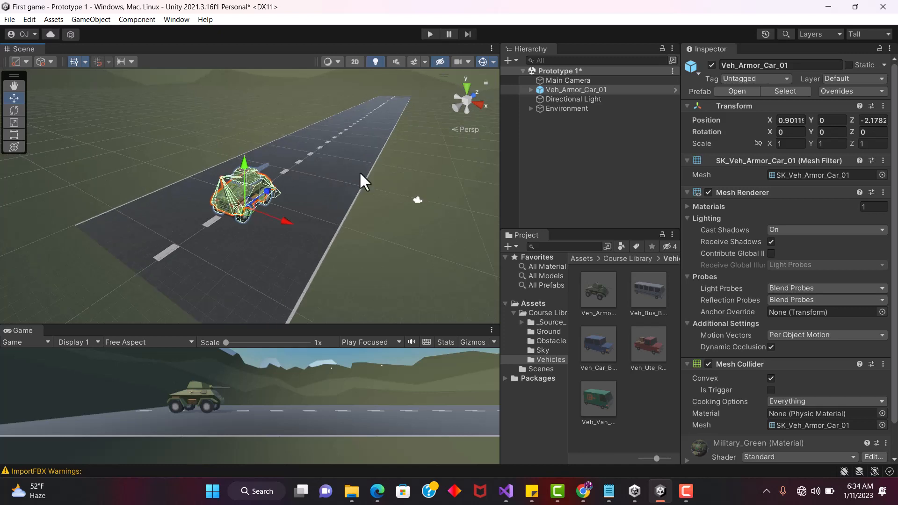
Shift the armored car sideways onto the road's dashed centre line, at about X -0.17.
{"action": "left_click", "coordinate": [567, 80]}
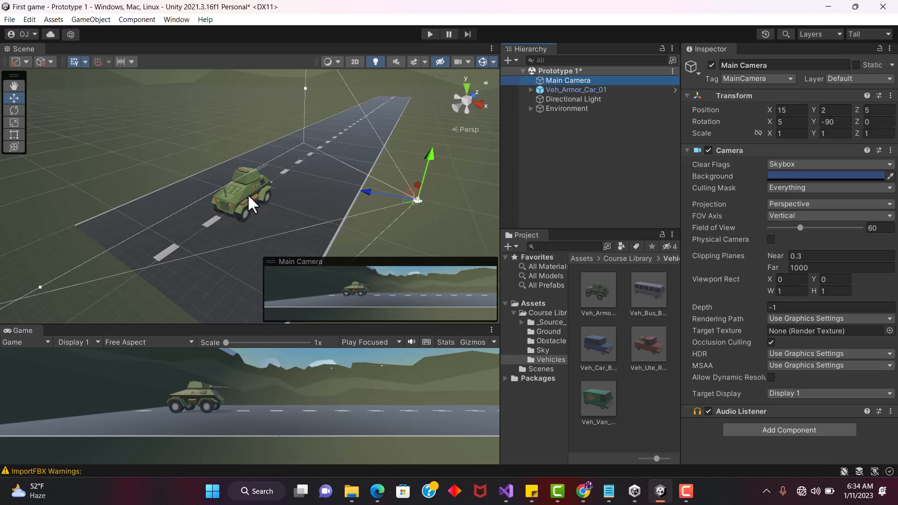
{"action": "scroll", "coordinate": [246, 157], "scroll_direction": "up", "scroll_amount": 2}
{"action": "middle_click_drag", "start_coordinate": [215, 178], "coordinate": [289, 191]}
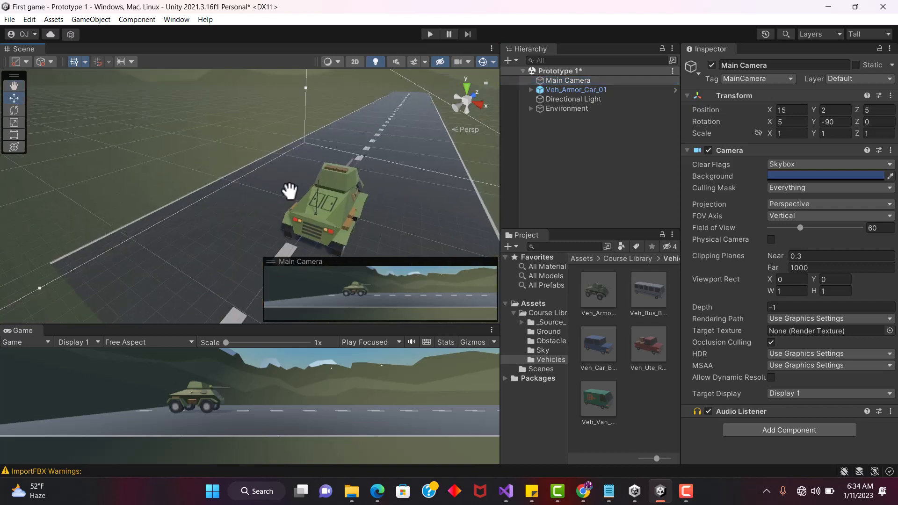
{"action": "mouse_move", "coordinate": [278, 195]}
{"action": "left_mouse_down", "text": "alt"}
{"action": "mouse_move", "coordinate": [367, 215]}
{"action": "mouse_move", "coordinate": [362, 176]}
{"action": "mouse_move", "coordinate": [328, 163]}
{"action": "left_mouse_up", "text": "alt"}
{"action": "middle_click_drag", "start_coordinate": [485, 146], "coordinate": [408, 185]}
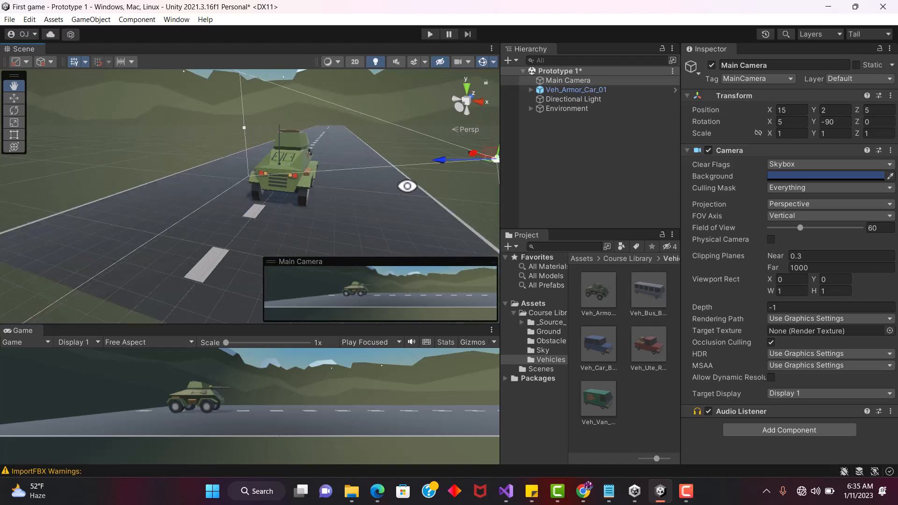
{"action": "left_click_drag", "start_coordinate": [208, 262], "coordinate": [268, 287], "text": "alt"}
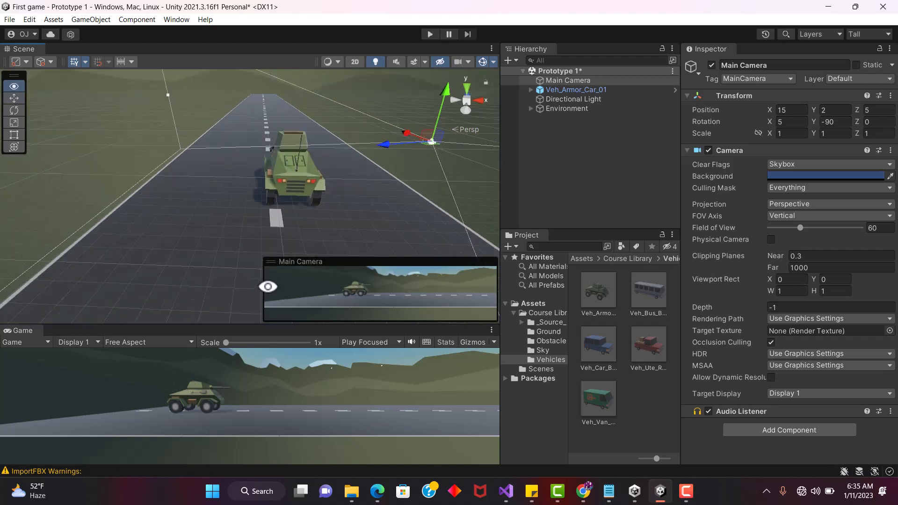
{"action": "left_click", "coordinate": [302, 177]}
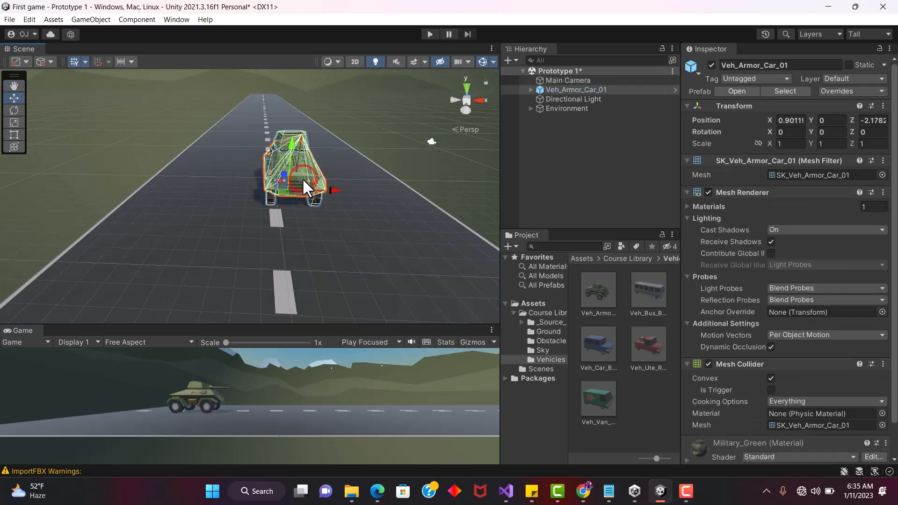
{"action": "left_click_drag", "start_coordinate": [330, 187], "coordinate": [315, 190]}
{"action": "scroll", "coordinate": [302, 136], "scroll_direction": "down", "scroll_amount": 2}
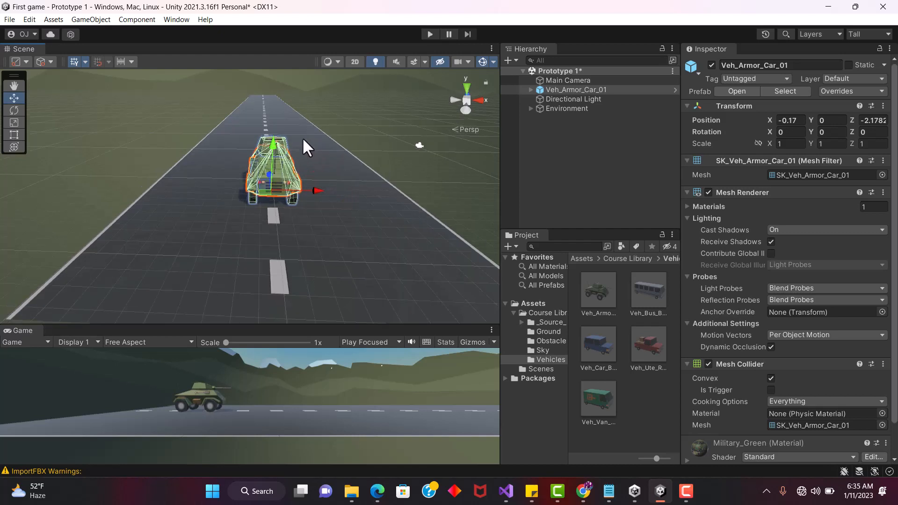
{"action": "scroll", "coordinate": [290, 139], "scroll_direction": "up", "scroll_amount": 1}
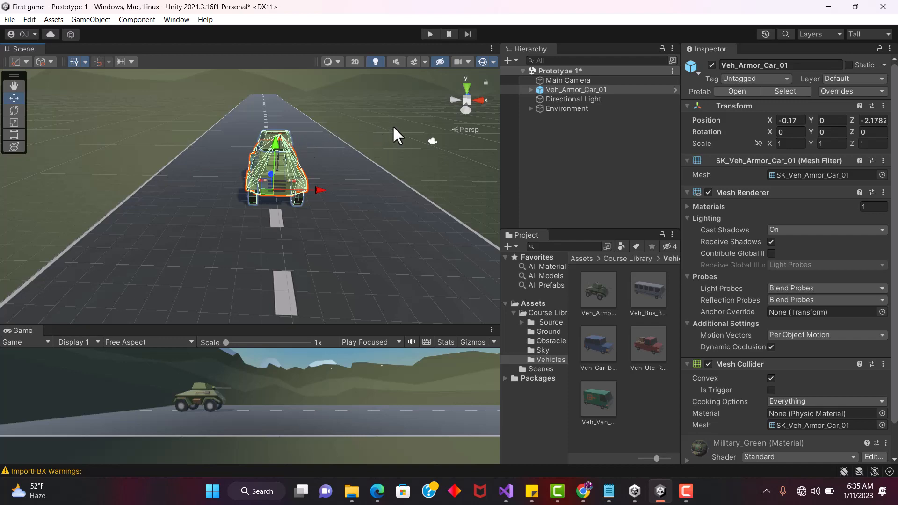
Focus on the armored car and examine its placement on the road from the side and from behind.
{"action": "middle_click_drag", "start_coordinate": [389, 128], "coordinate": [296, 162]}
{"action": "middle_click_drag", "start_coordinate": [266, 148], "coordinate": [387, 153]}
{"action": "left_click", "coordinate": [275, 209]}
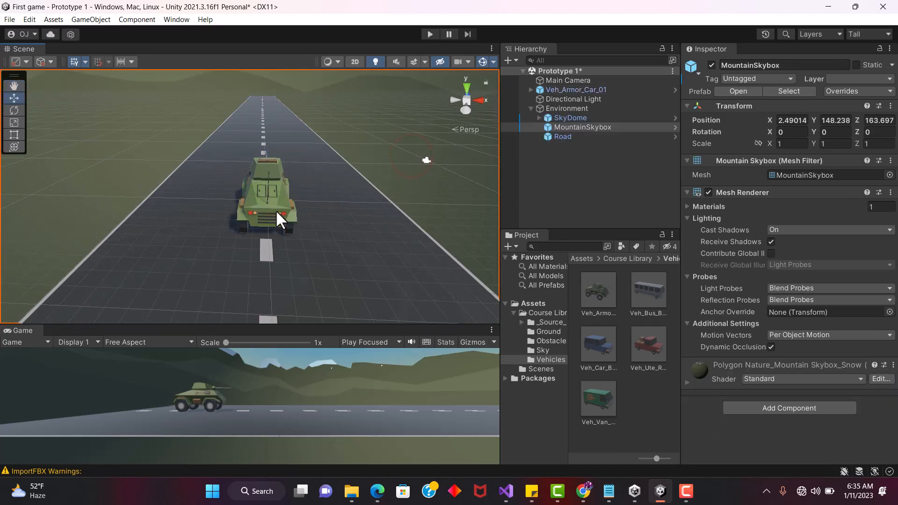
{"action": "left_click", "coordinate": [276, 210]}
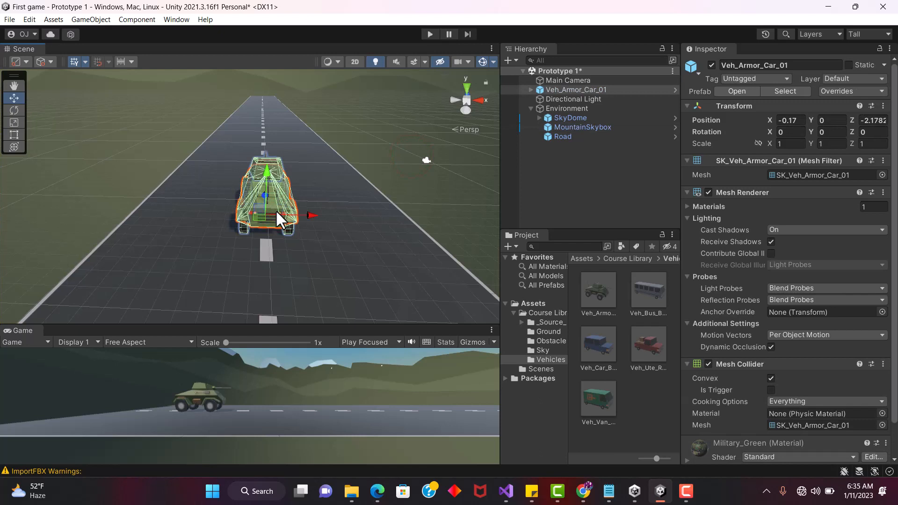
{"action": "key", "text": "f"}
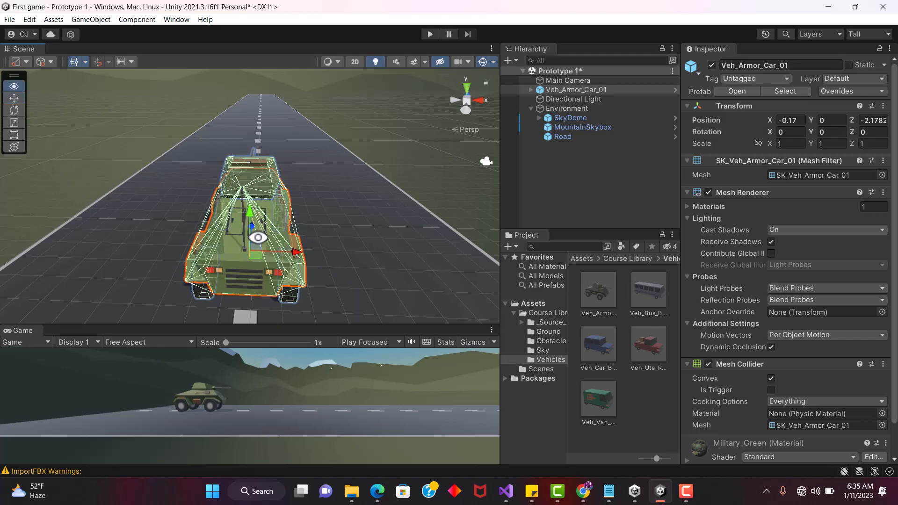
{"action": "left_click_drag", "start_coordinate": [257, 234], "coordinate": [206, 224], "text": "alt"}
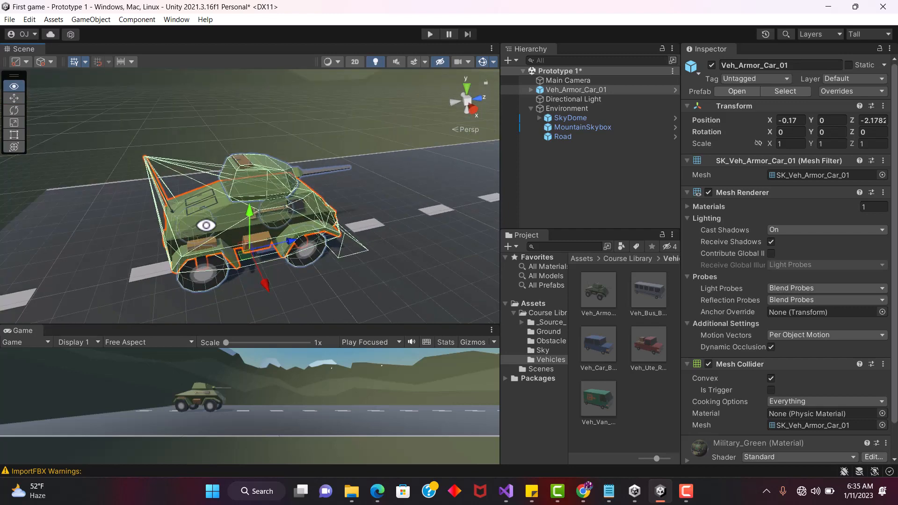
{"action": "left_click_drag", "start_coordinate": [343, 222], "coordinate": [206, 230], "text": "alt"}
{"action": "left_click_drag", "start_coordinate": [246, 259], "coordinate": [319, 212], "text": "alt"}
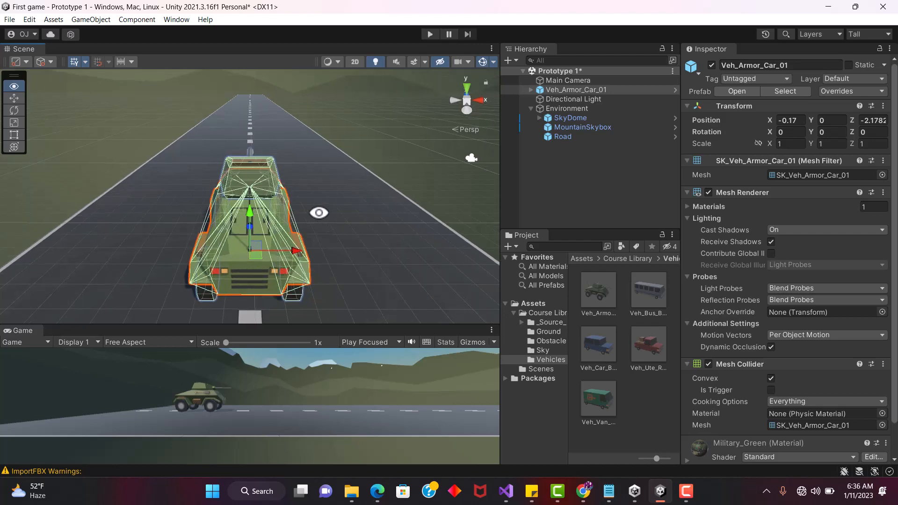
{"action": "scroll", "coordinate": [251, 164], "scroll_direction": "down", "scroll_amount": 2}
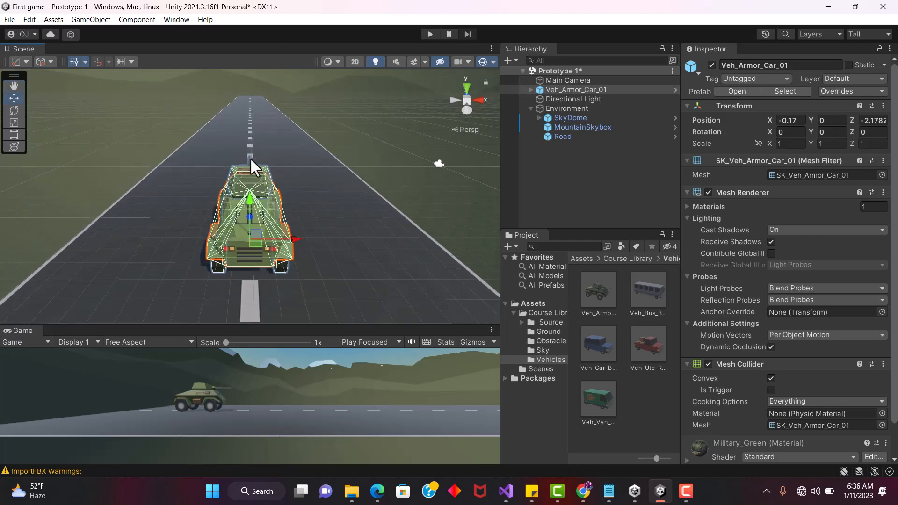
In a top-down view, move the Main Camera onto the road's centre line just behind the car, at about X 0.03 and Z -6.24.
{"action": "left_click", "coordinate": [466, 89]}
{"action": "scroll", "coordinate": [279, 210], "scroll_direction": "down", "scroll_amount": 5}
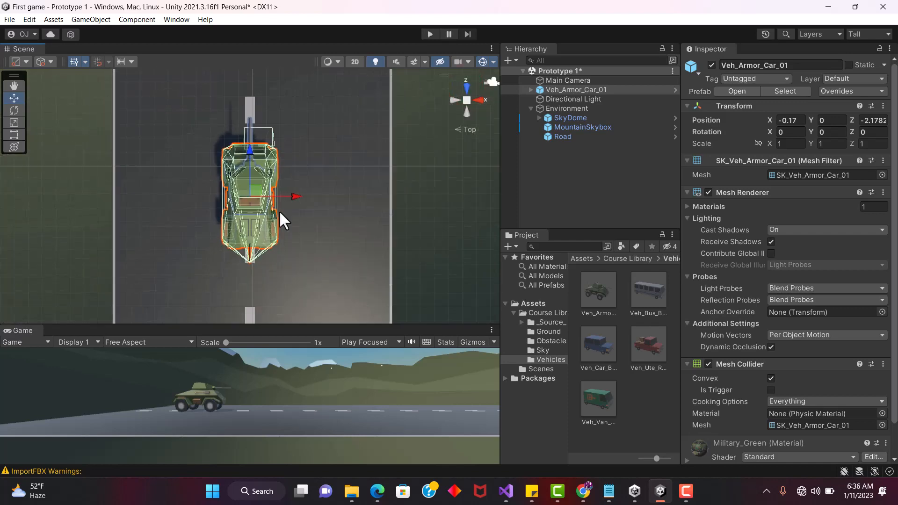
{"action": "scroll", "coordinate": [278, 209], "scroll_direction": "down", "scroll_amount": 2}
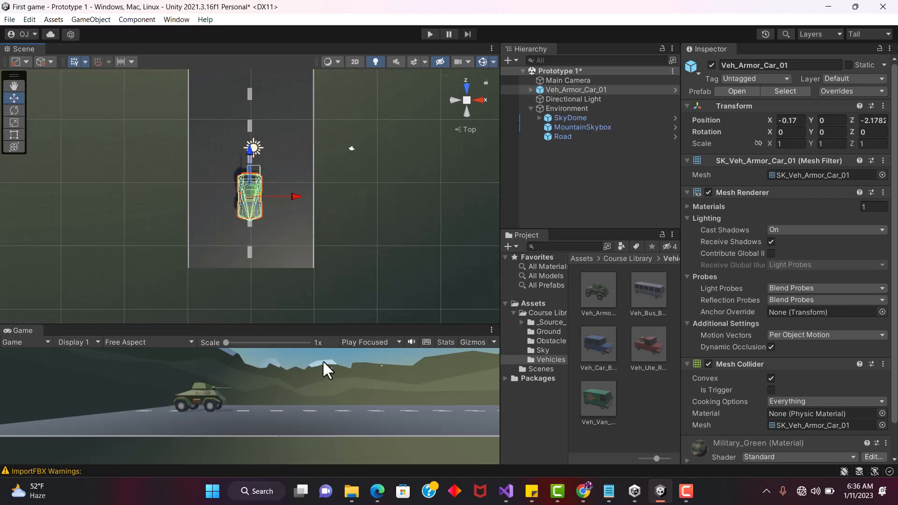
{"action": "left_click", "coordinate": [571, 80]}
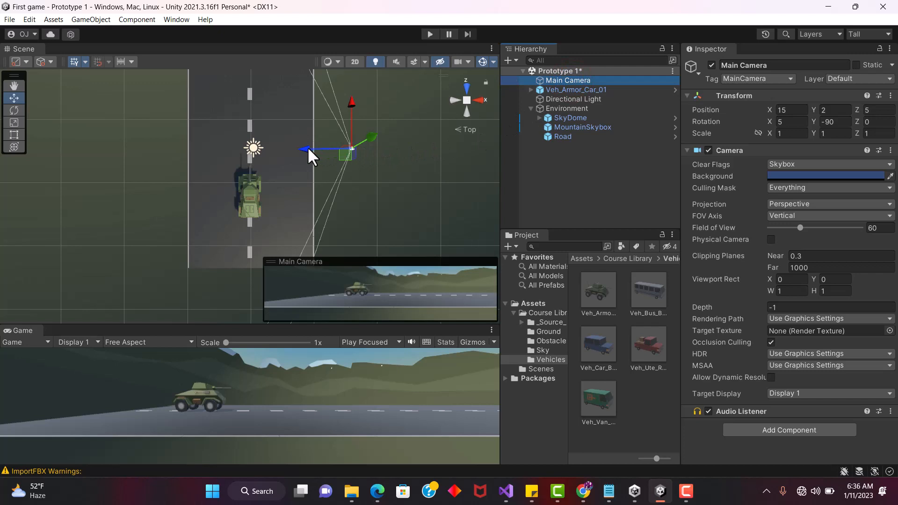
{"action": "left_click", "coordinate": [467, 99]}
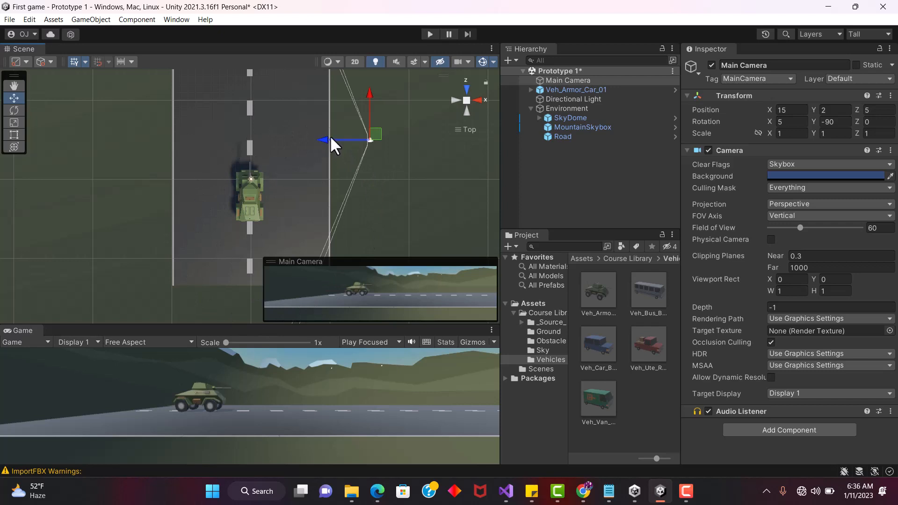
{"action": "left_click_drag", "start_coordinate": [325, 137], "coordinate": [204, 147]}
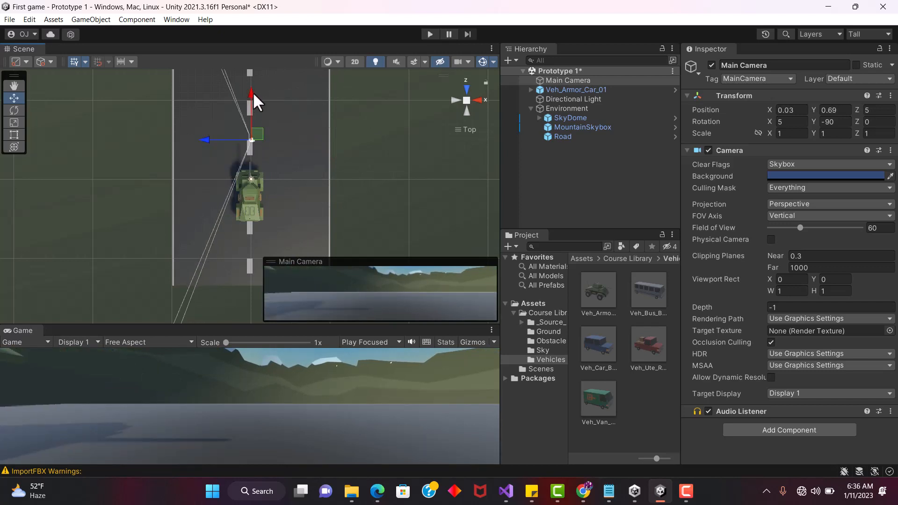
{"action": "left_click_drag", "start_coordinate": [252, 93], "coordinate": [249, 181]}
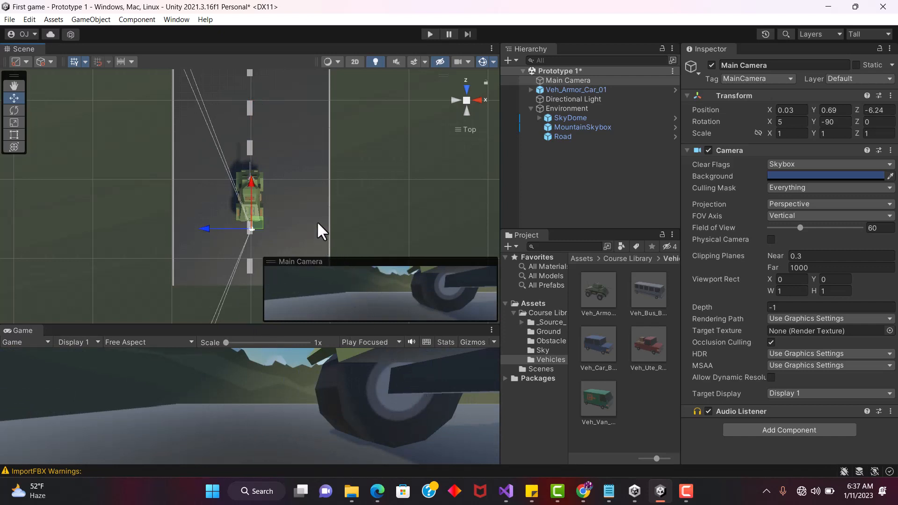
Raise the Main Camera above the car to a height of about Y 4.77.
{"action": "left_click", "coordinate": [467, 111]}
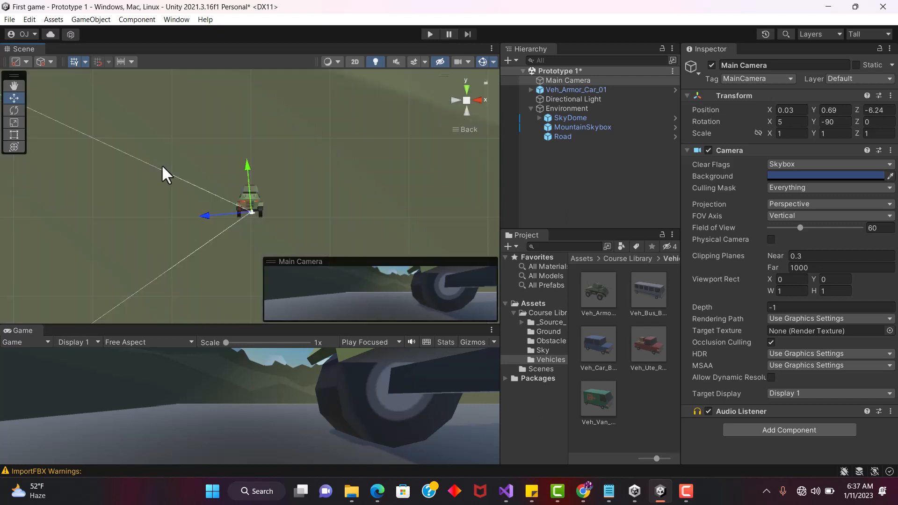
{"action": "left_click", "coordinate": [466, 89]}
{"action": "left_click", "coordinate": [468, 110]}
{"action": "left_click", "coordinate": [467, 89]}
{"action": "left_click", "coordinate": [467, 89]}
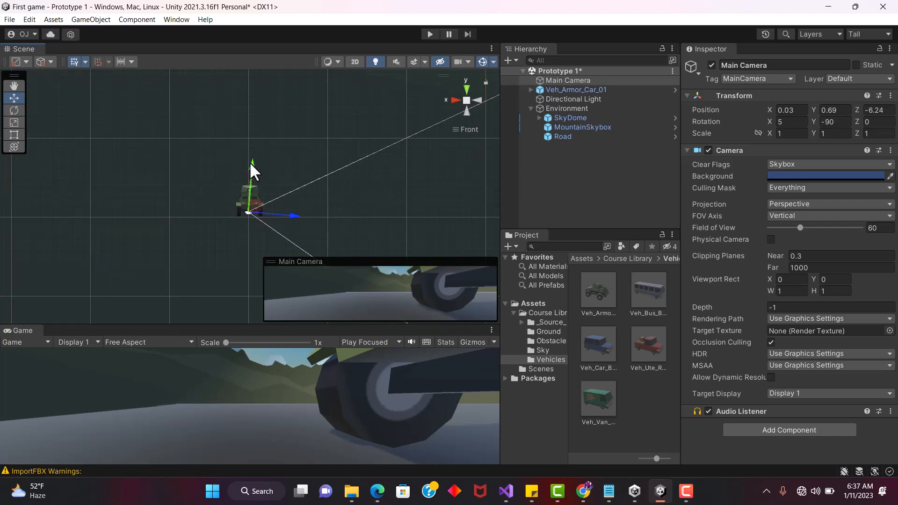
{"action": "left_click_drag", "start_coordinate": [249, 162], "coordinate": [254, 130]}
{"action": "left_click", "coordinate": [466, 85]}
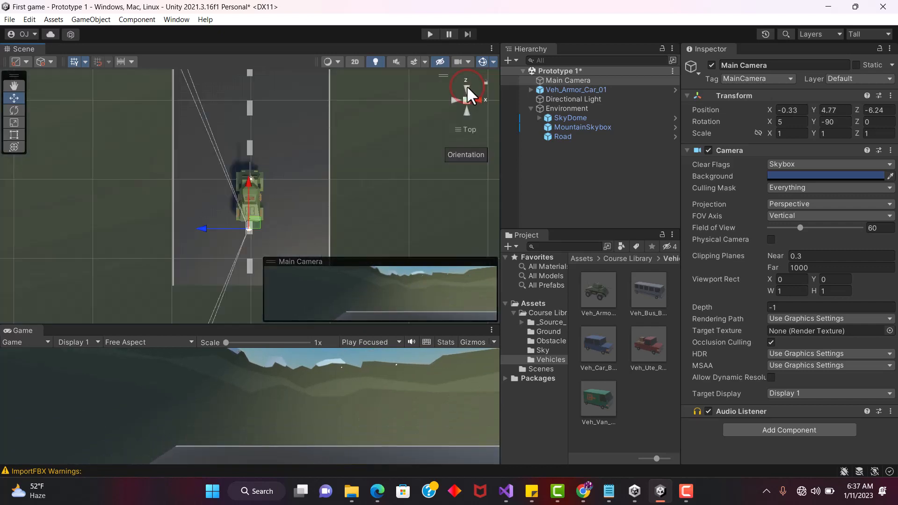
Rotate the Main Camera to look forward along the road over the car, to about Y 1.9 and Z -0.9 degrees.
{"action": "left_click", "coordinate": [14, 110]}
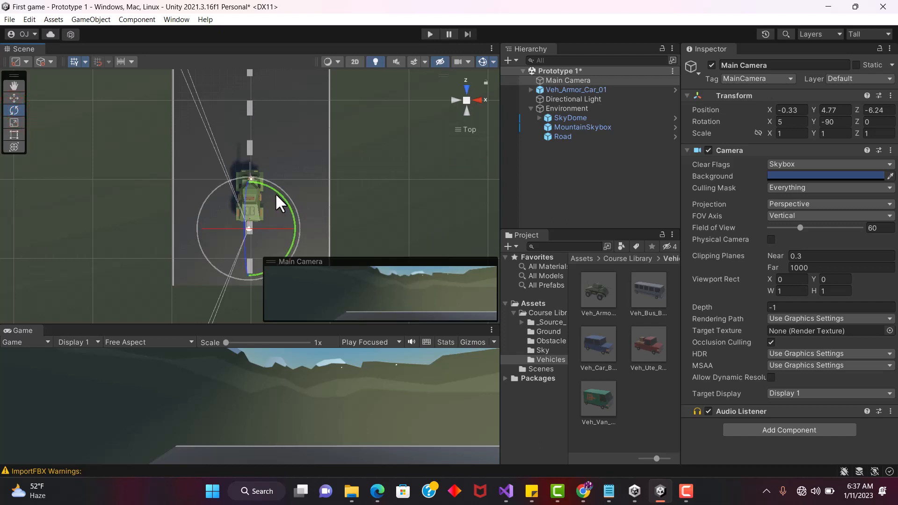
{"action": "left_click_drag", "start_coordinate": [277, 193], "coordinate": [450, 206]}
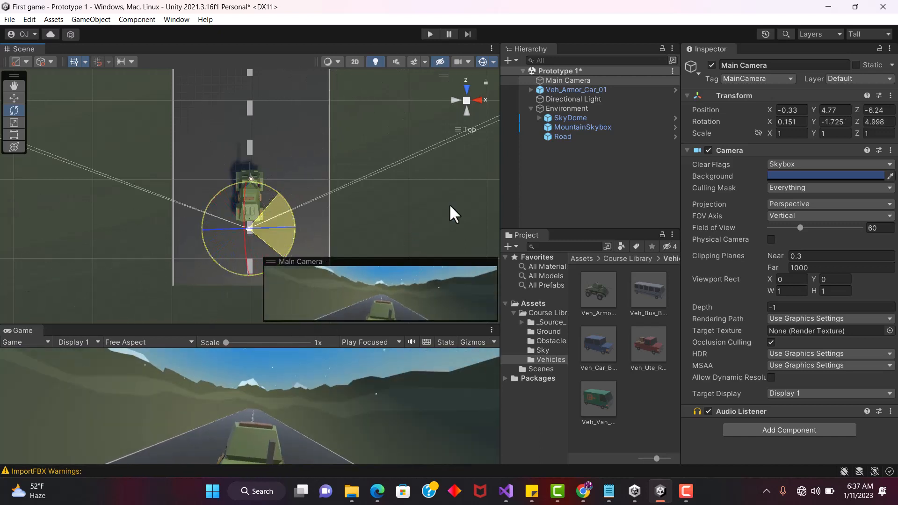
{"action": "left_click", "coordinate": [227, 229]}
{"action": "mouse_move", "coordinate": [226, 226]}
{"action": "left_mouse_down"}
{"action": "mouse_move", "coordinate": [246, 226]}
{"action": "mouse_move", "coordinate": [235, 227]}
{"action": "left_mouse_up"}
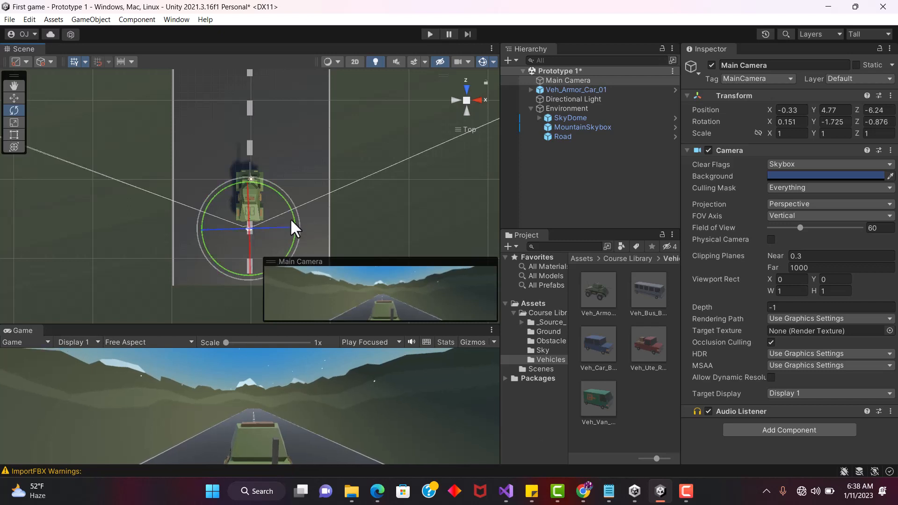
{"action": "left_click_drag", "start_coordinate": [279, 194], "coordinate": [279, 201]}
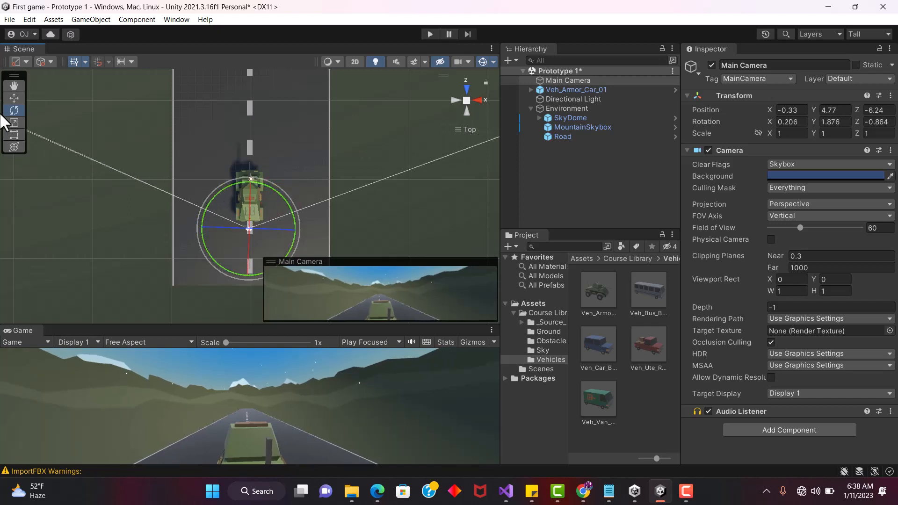
Move the Main Camera farther back behind the car, to about X -0.1 and Z -12.6.
{"action": "left_click", "coordinate": [17, 95]}
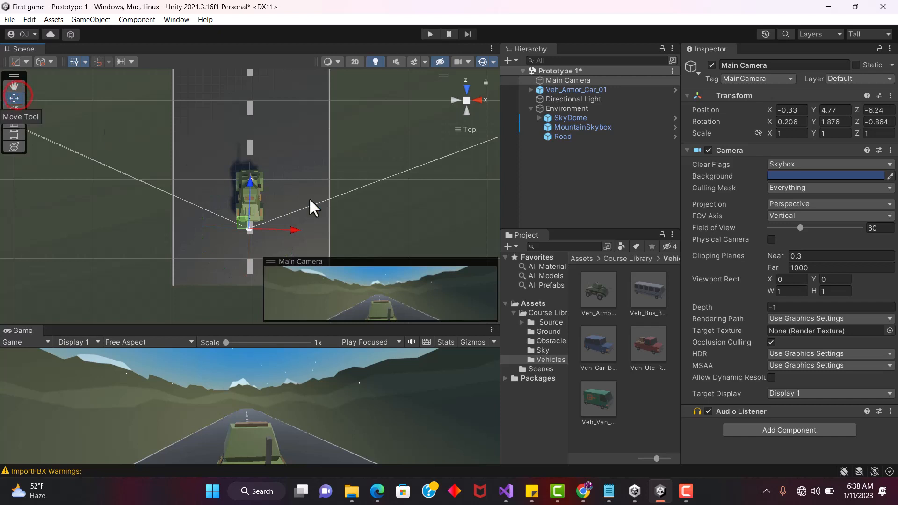
{"action": "left_click_drag", "start_coordinate": [248, 180], "coordinate": [292, 245]}
{"action": "scroll", "coordinate": [254, 267], "scroll_direction": "down", "scroll_amount": 2}
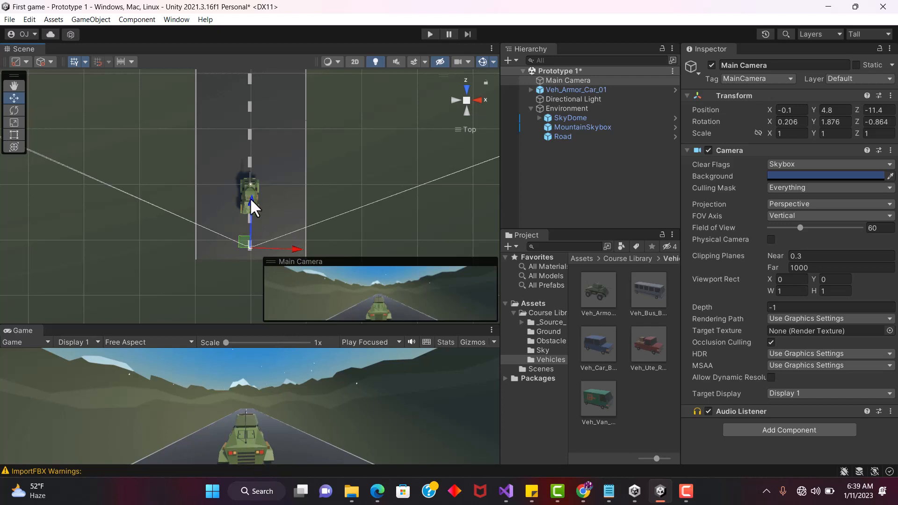
{"action": "left_click_drag", "start_coordinate": [251, 198], "coordinate": [251, 205]}
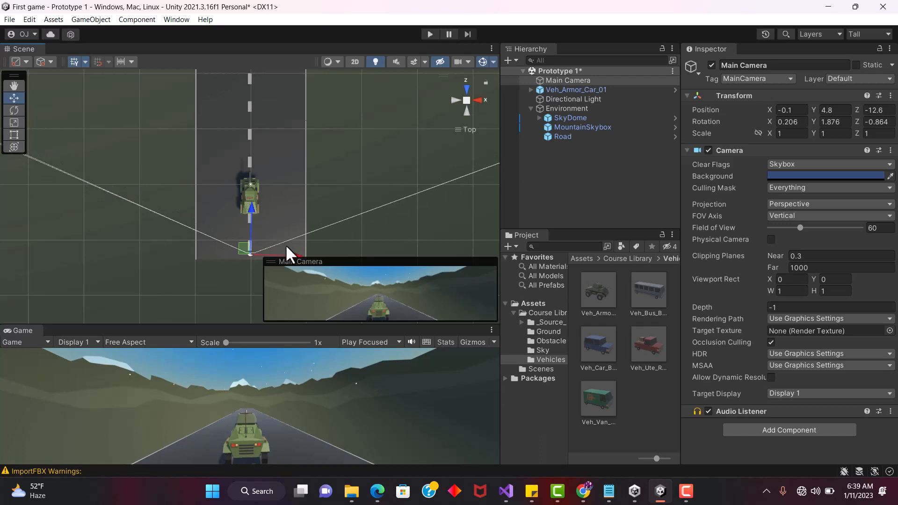
Turn the Main Camera slightly about its vertical axis to a Y rotation of about -3.5 degrees.
{"action": "left_click", "coordinate": [14, 110]}
{"action": "left_click_drag", "start_coordinate": [287, 229], "coordinate": [287, 218]}
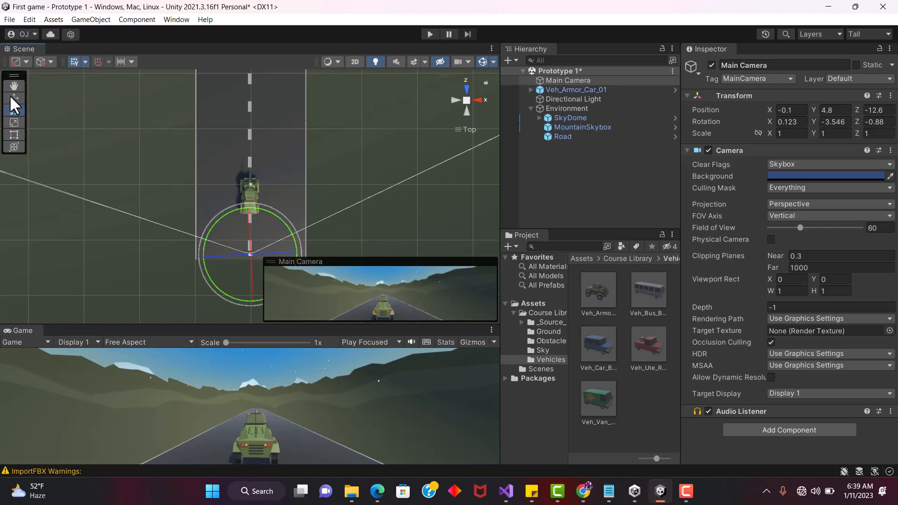
{"action": "left_click", "coordinate": [14, 98]}
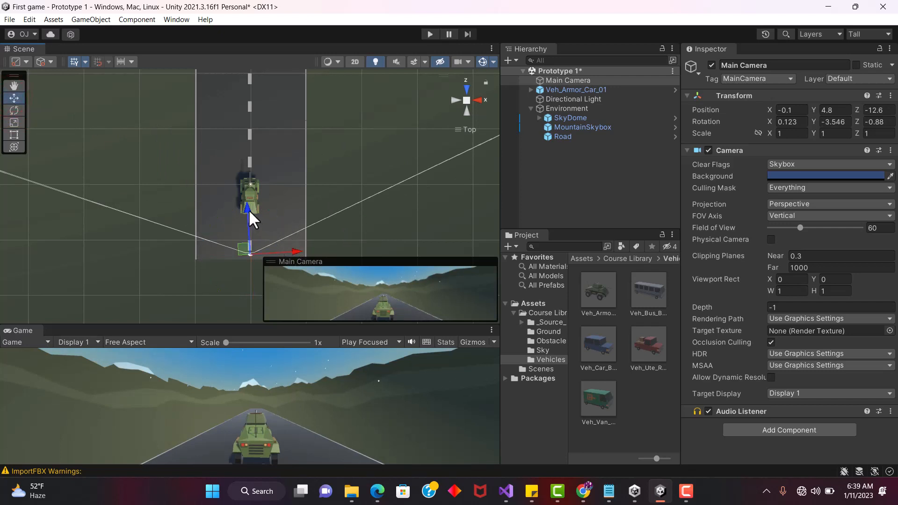
Move the Main Camera closer to the car, to about X -0.2 and Z -11, and raise it to about Y 5.3.
{"action": "left_click_drag", "start_coordinate": [248, 209], "coordinate": [246, 200]}
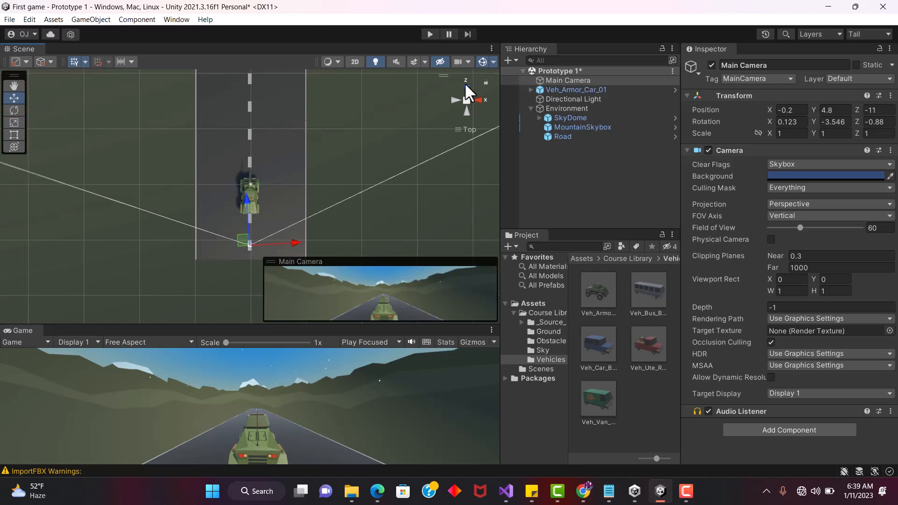
{"action": "left_click", "coordinate": [467, 110]}
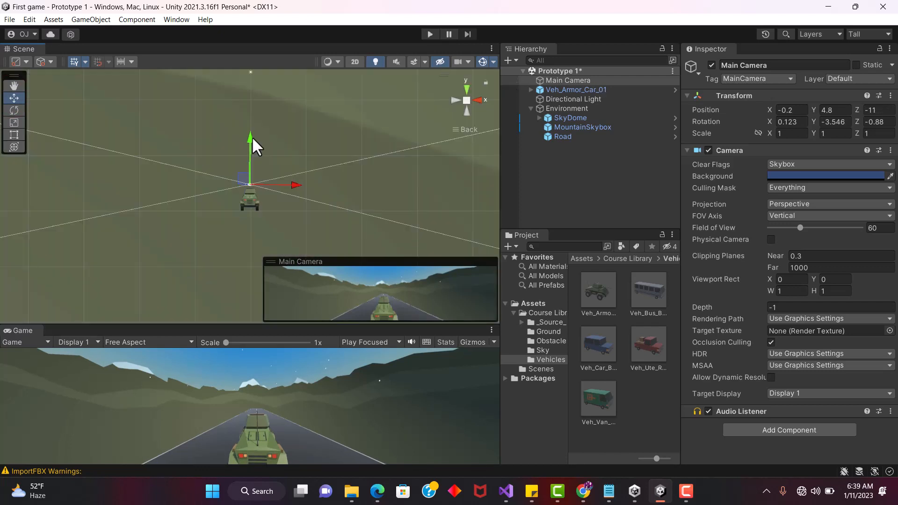
{"action": "left_click_drag", "start_coordinate": [252, 137], "coordinate": [252, 133]}
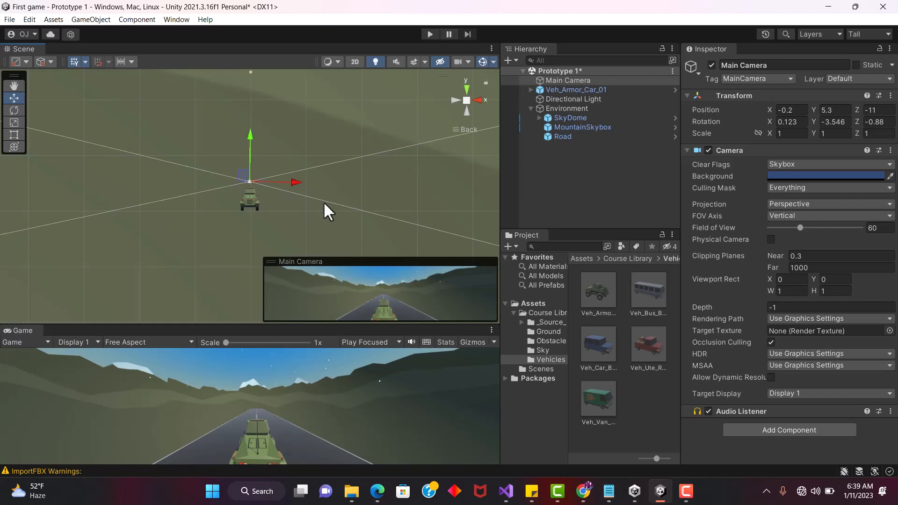
Place a Prop_Barrier02 from the obstacle assets on the road's centre line ahead of the car, at about Z 24.1.
{"action": "left_click", "coordinate": [468, 86]}
{"action": "scroll", "coordinate": [259, 157], "scroll_direction": "down", "scroll_amount": 6}
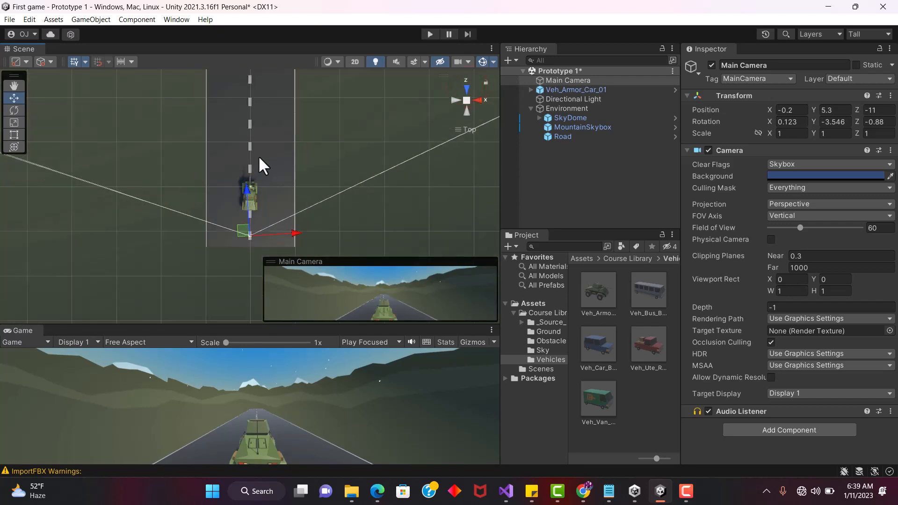
{"action": "middle_click_drag", "start_coordinate": [282, 187], "coordinate": [281, 265]}
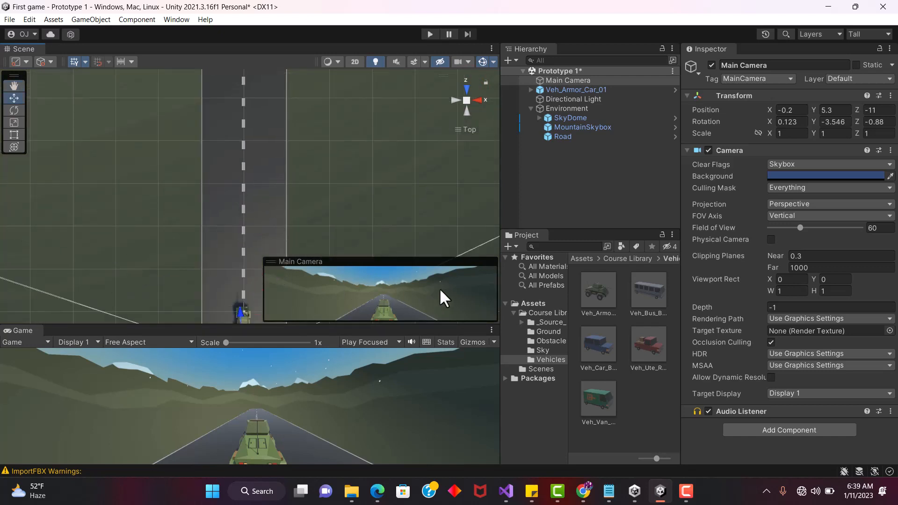
{"action": "left_click", "coordinate": [545, 339]}
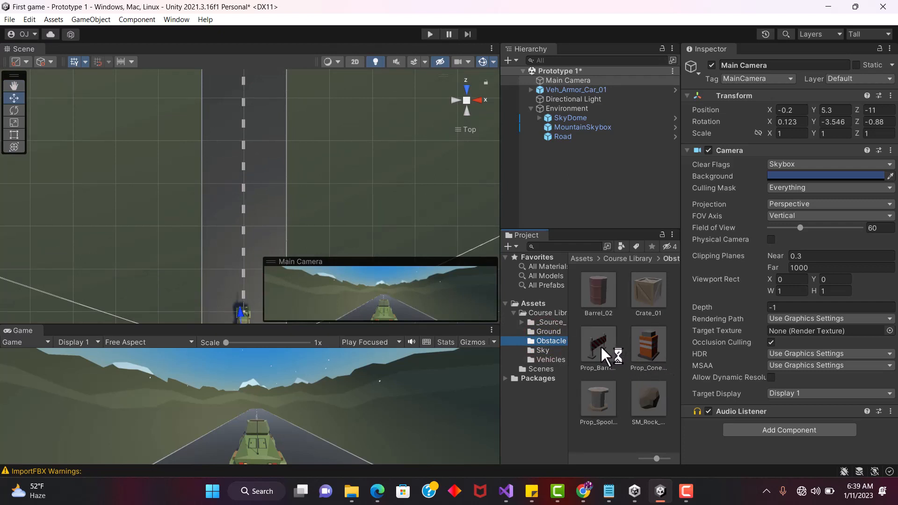
{"action": "left_click_drag", "start_coordinate": [605, 347], "coordinate": [245, 209]}
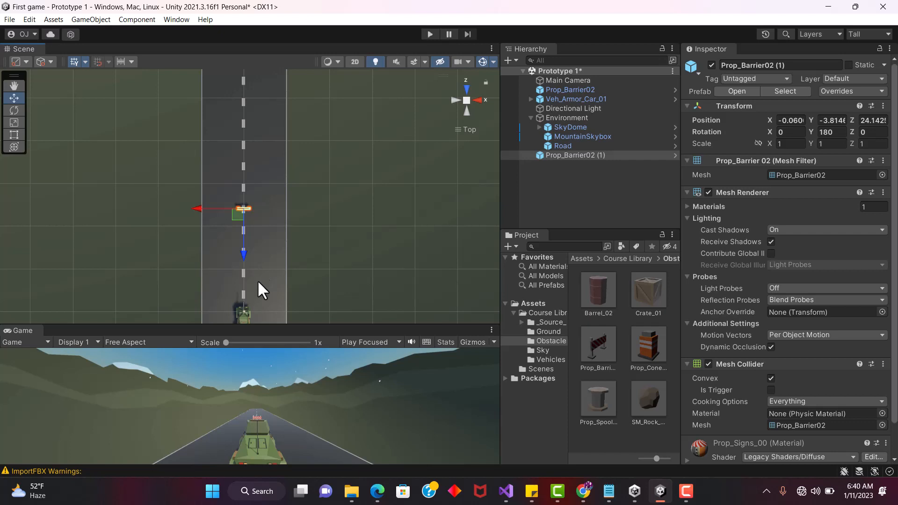
Space two copies of the barrier farther along the road's centre line, at about Z 38.9 and Z 50.7.
{"action": "left_click_drag", "start_coordinate": [244, 260], "coordinate": [249, 230]}
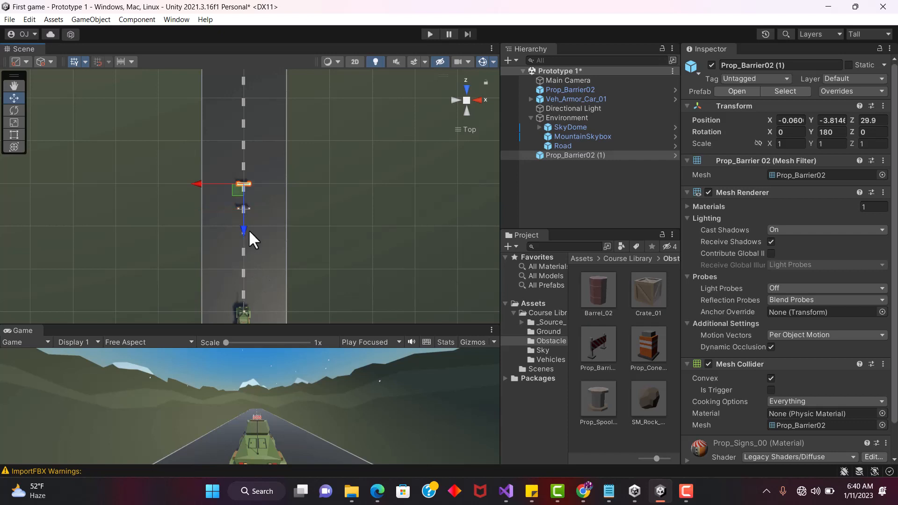
{"action": "key", "text": "ctrl+d"}
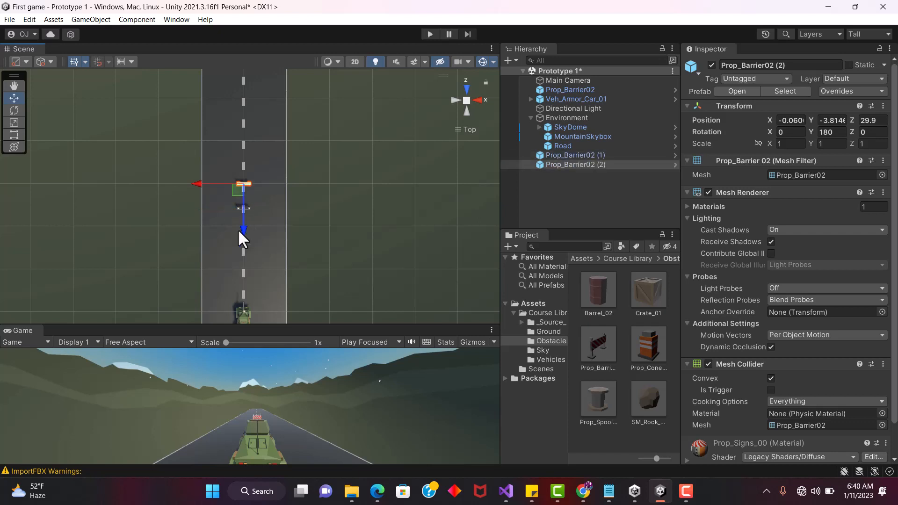
{"action": "left_click_drag", "start_coordinate": [243, 229], "coordinate": [245, 210]}
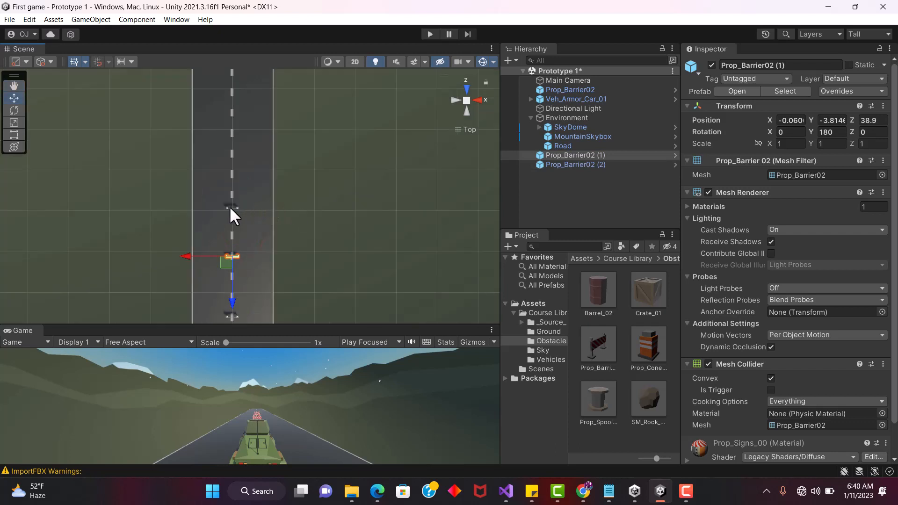
Duplicate the farthest barrier and move the copy up the road to about Z 80.6.
{"action": "left_click", "coordinate": [230, 209]}
{"action": "left_click", "coordinate": [236, 208]}
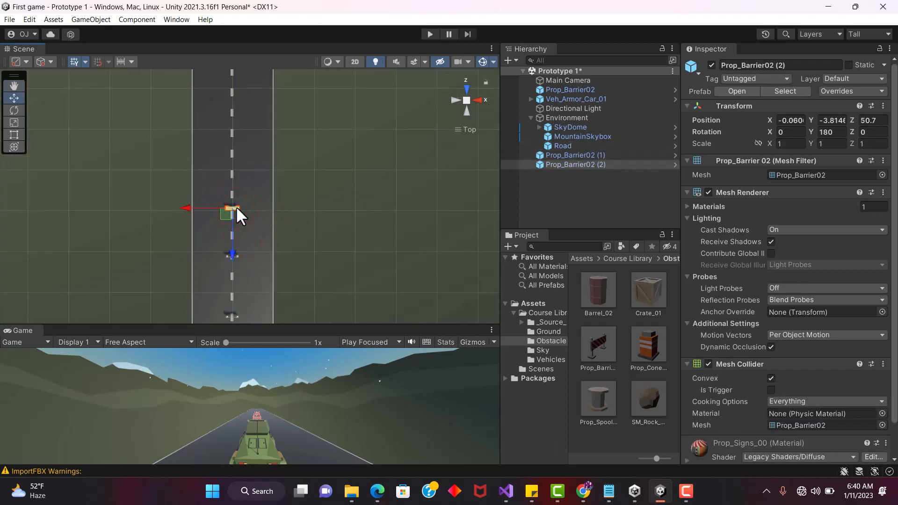
{"action": "key", "text": "ctrl+d"}
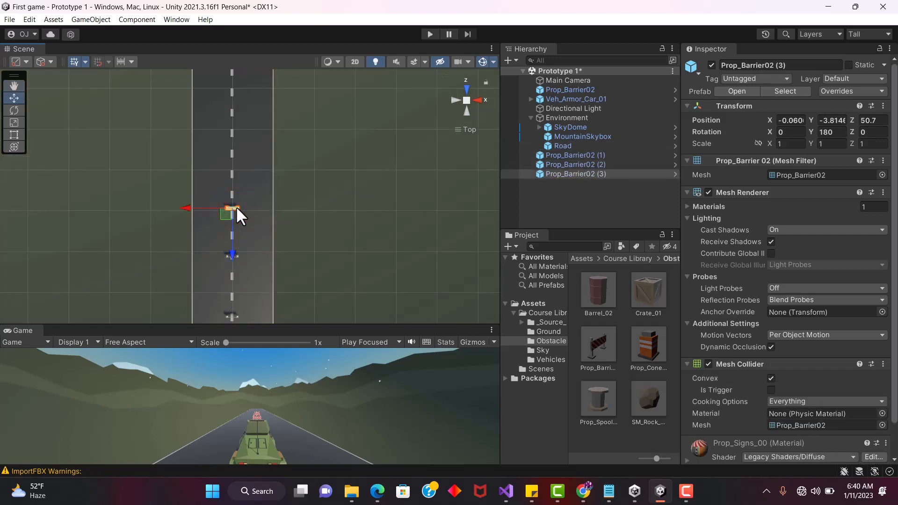
{"action": "left_click_drag", "start_coordinate": [235, 206], "coordinate": [246, 134]}
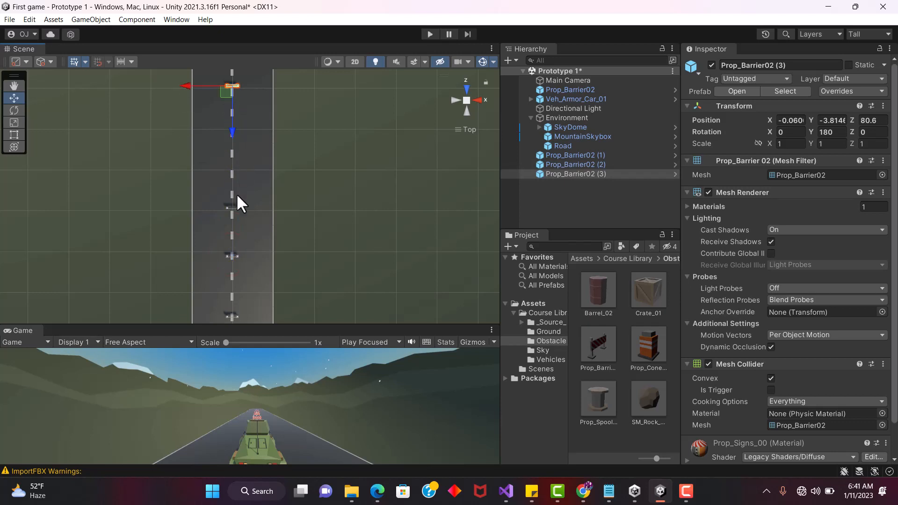
Move the second-farthest barrier, Prop_Barrier02 (2), forward along the road to about Z 61.6.
{"action": "left_click", "coordinate": [231, 206]}
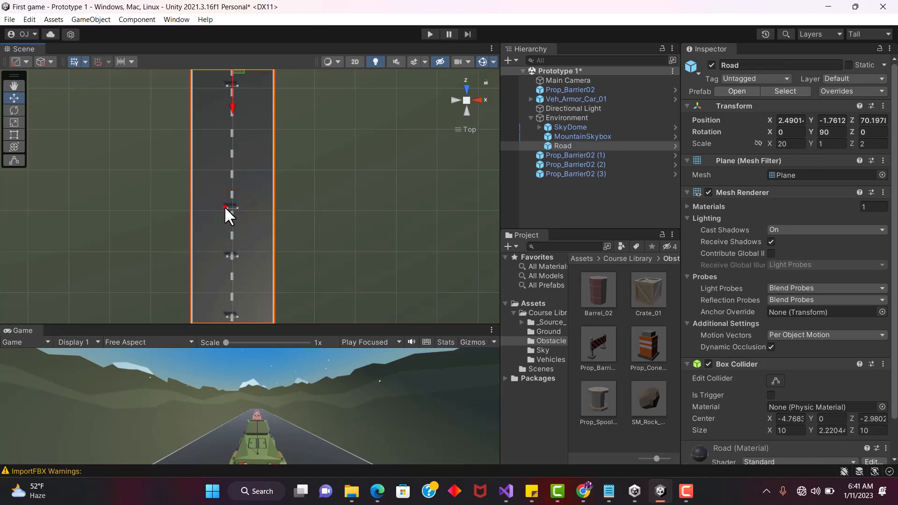
{"action": "left_click", "coordinate": [225, 207]}
{"action": "left_click_drag", "start_coordinate": [231, 255], "coordinate": [240, 209]}
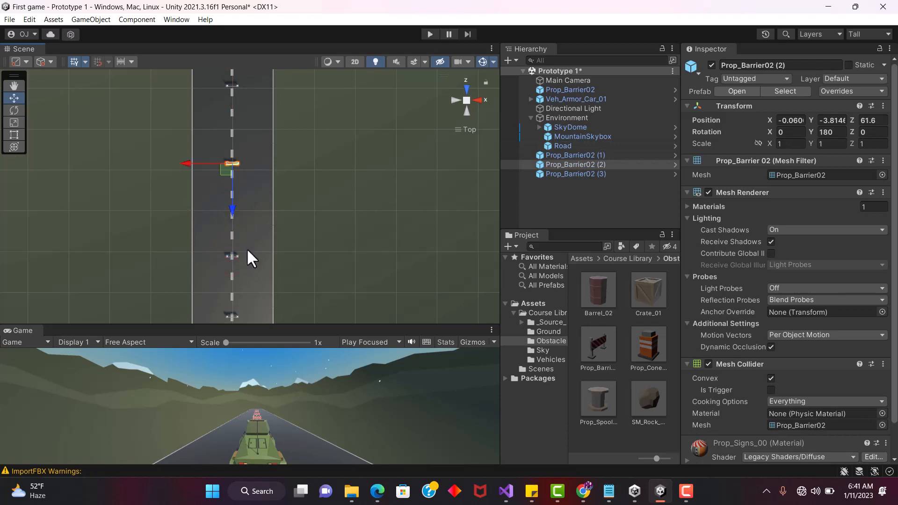
Move the barrier nearest the car back toward the car, to about Z 18.4.
{"action": "left_click", "coordinate": [237, 283]}
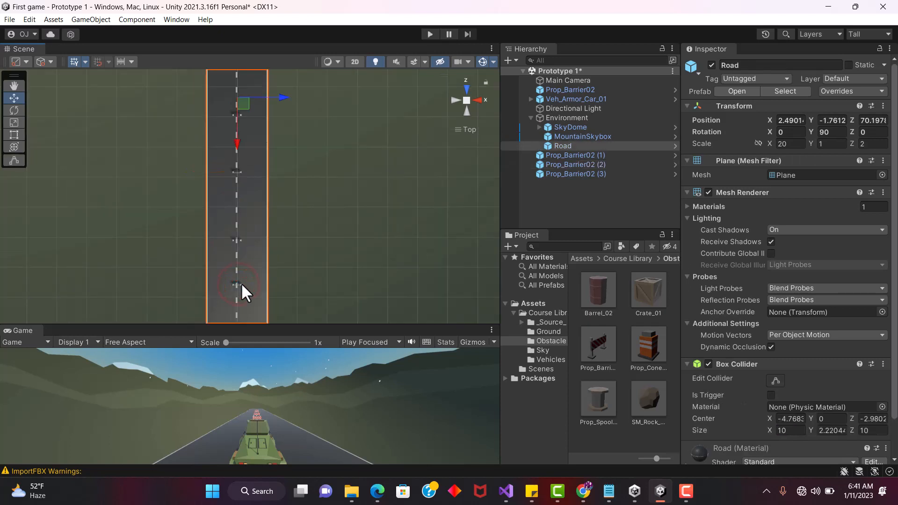
{"action": "scroll", "coordinate": [239, 282], "scroll_direction": "up", "scroll_amount": 3}
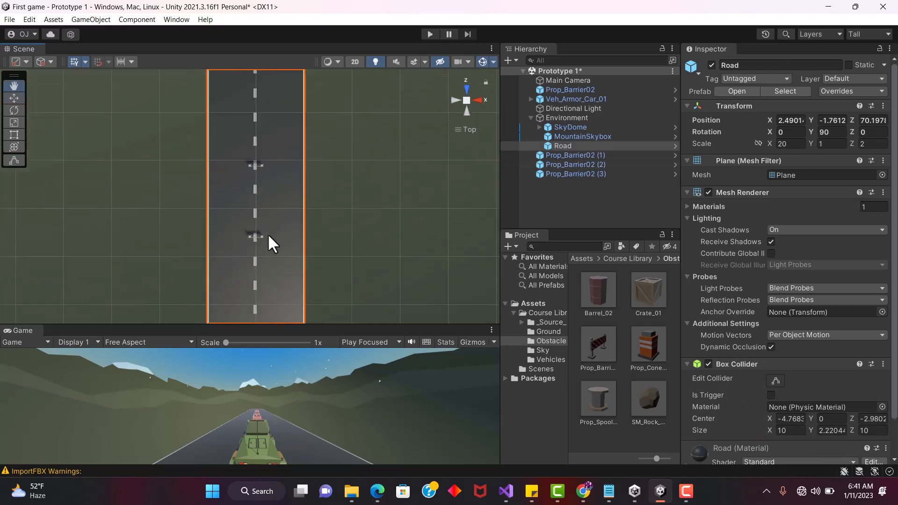
{"action": "scroll", "coordinate": [264, 234], "scroll_direction": "up", "scroll_amount": 2}
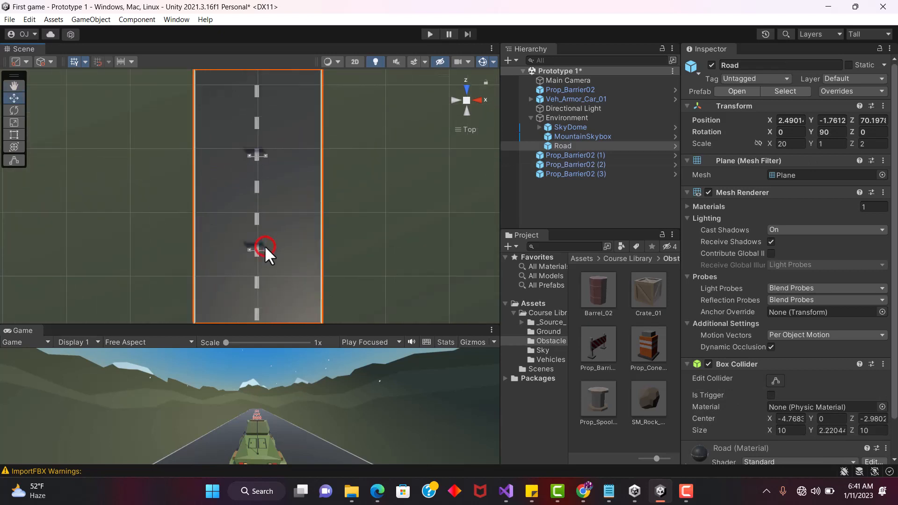
{"action": "left_click", "coordinate": [265, 246]}
{"action": "left_click_drag", "start_coordinate": [259, 293], "coordinate": [258, 331]}
Duplicate the farthest barrier, Prop_Barrier02 (3), and move the copy along the road to about Z 104.9.
{"action": "scroll", "coordinate": [279, 198], "scroll_direction": "down", "scroll_amount": 4}
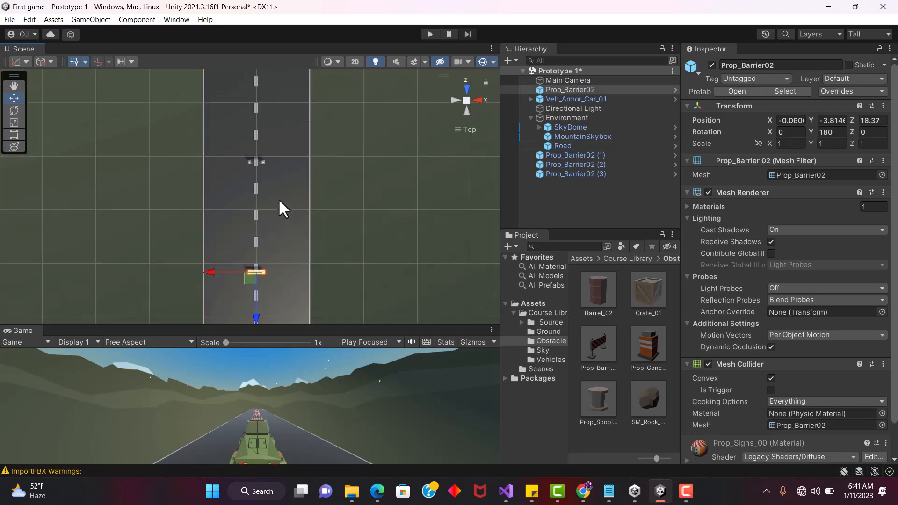
{"action": "left_click", "coordinate": [238, 250]}
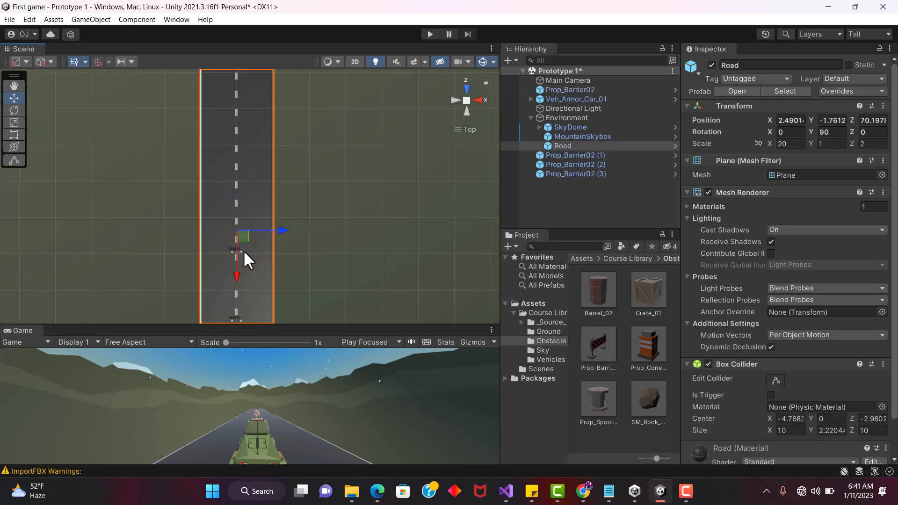
{"action": "left_click", "coordinate": [238, 252]}
{"action": "key", "text": "ctrl+d"}
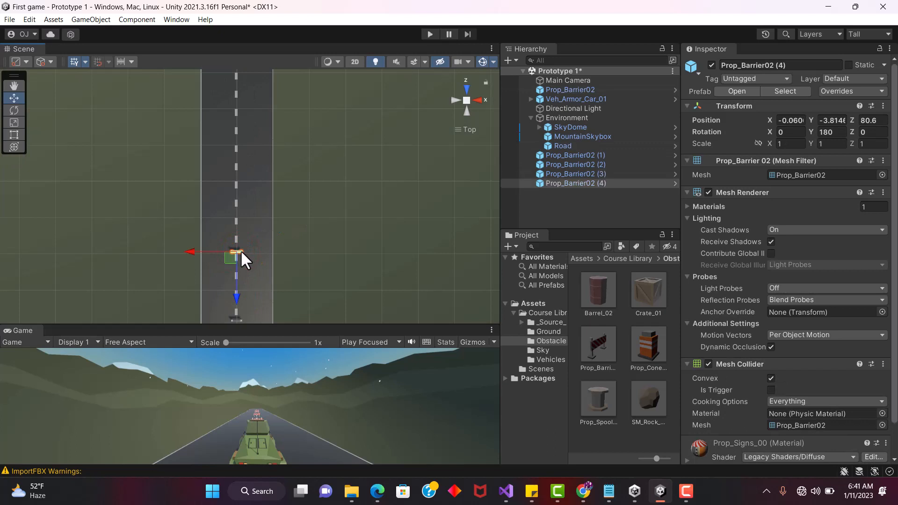
{"action": "left_click_drag", "start_coordinate": [237, 303], "coordinate": [241, 216]}
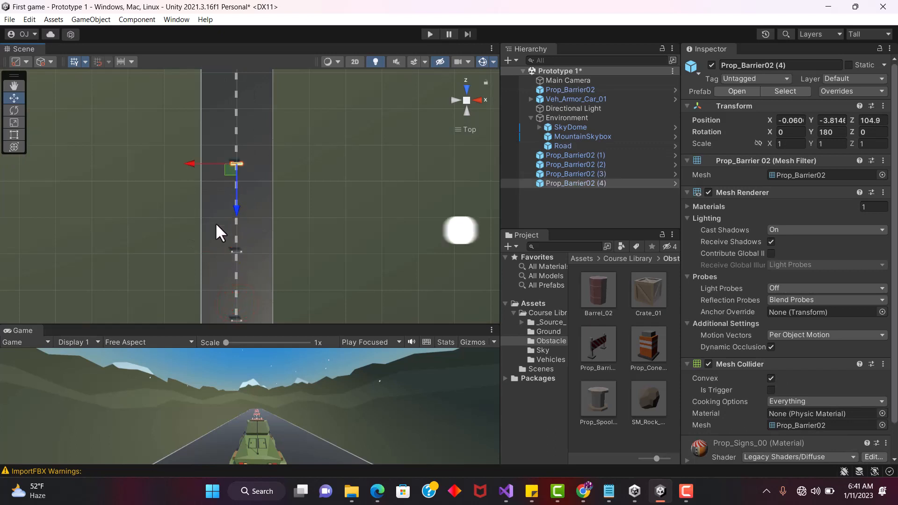
Add three more barrier copies up to the far end of the road, at about Z 127.1, Z 154.2 and Z 185.9.
{"action": "key", "text": "ctrl+d"}
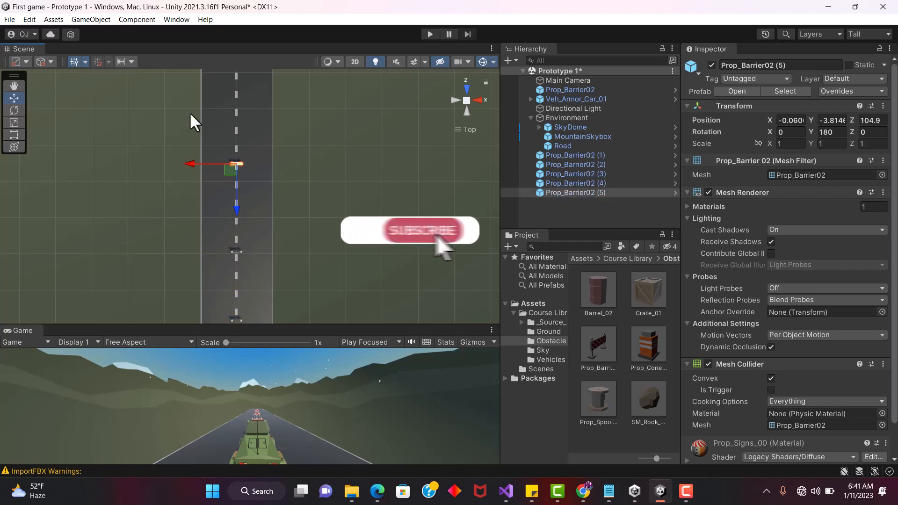
{"action": "left_click_drag", "start_coordinate": [243, 198], "coordinate": [242, 121]}
{"action": "middle_click_drag", "start_coordinate": [310, 118], "coordinate": [305, 320]}
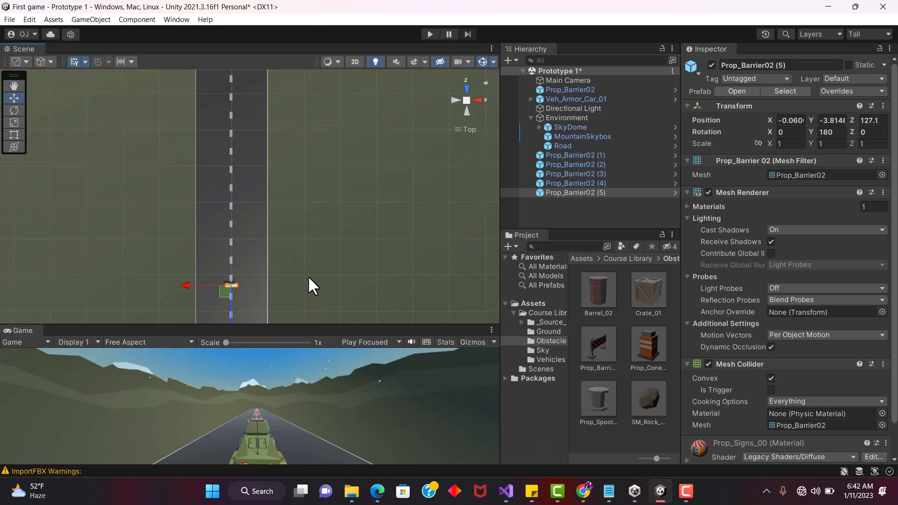
{"action": "key", "text": "ctrl+d"}
{"action": "scroll", "coordinate": [269, 224], "scroll_direction": "down", "scroll_amount": 2}
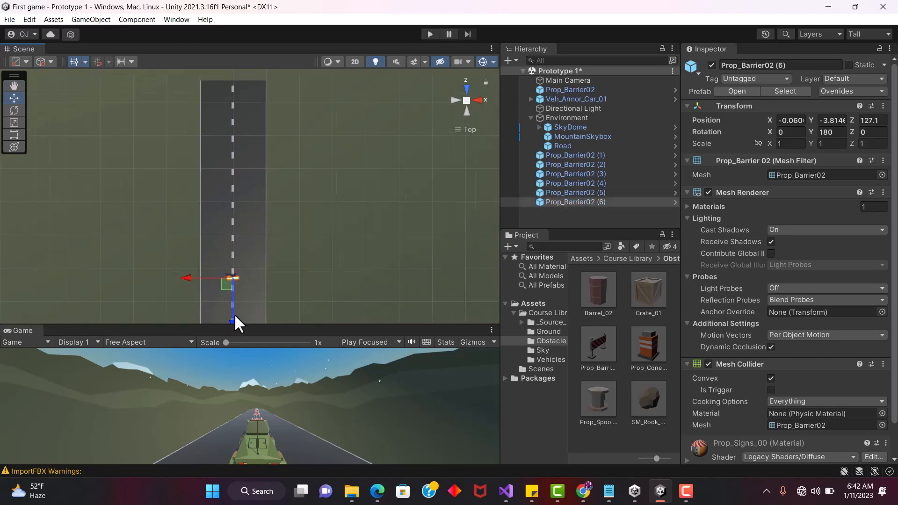
{"action": "left_click_drag", "start_coordinate": [233, 314], "coordinate": [240, 226]}
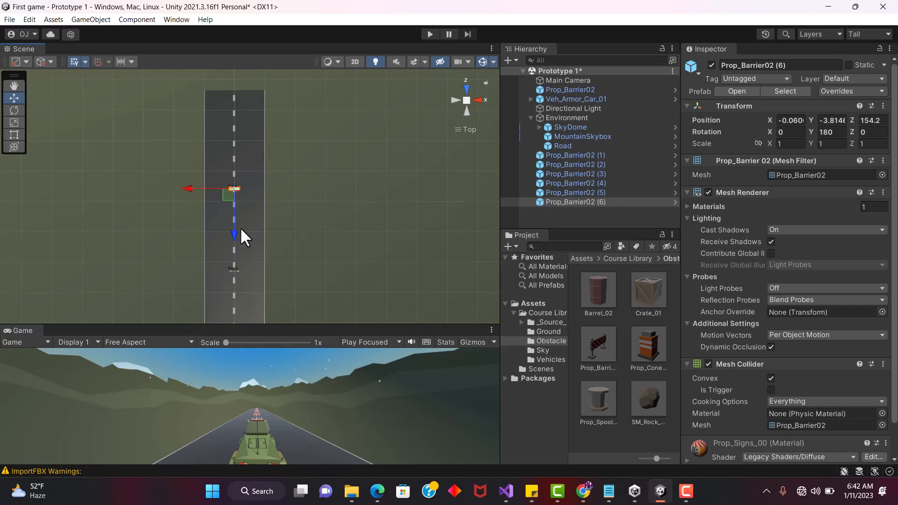
{"action": "key", "text": "ctrl+d"}
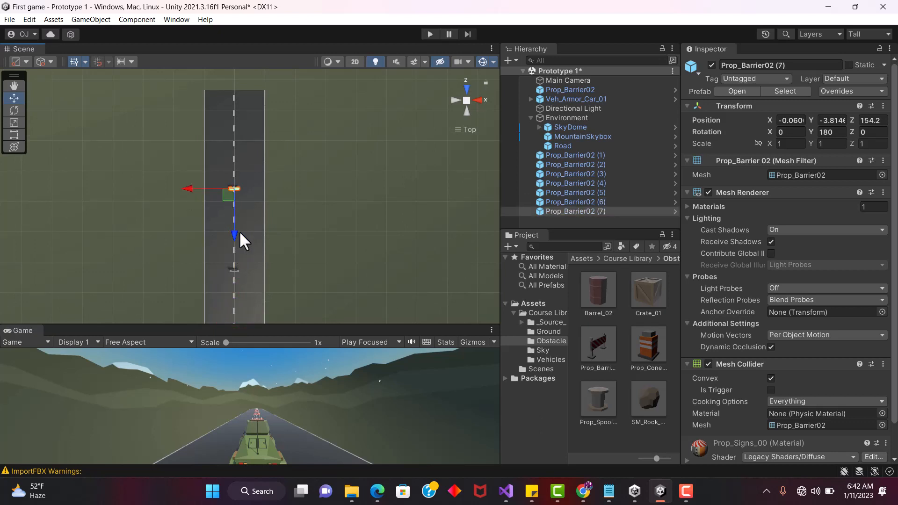
{"action": "left_click_drag", "start_coordinate": [234, 234], "coordinate": [243, 138]}
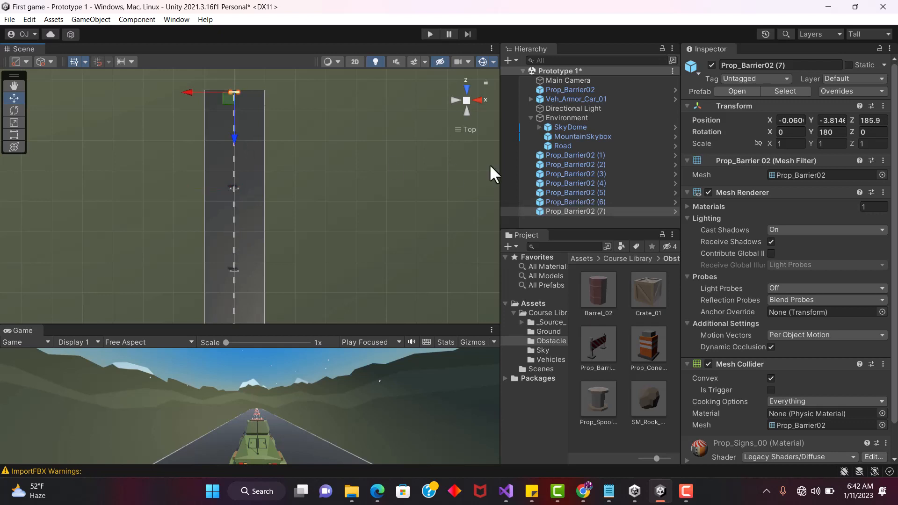
Collapse the Environment group and reorder Prop_Barrier02 to sit directly above the other barriers in the scene hierarchy.
{"action": "left_click", "coordinate": [531, 118]}
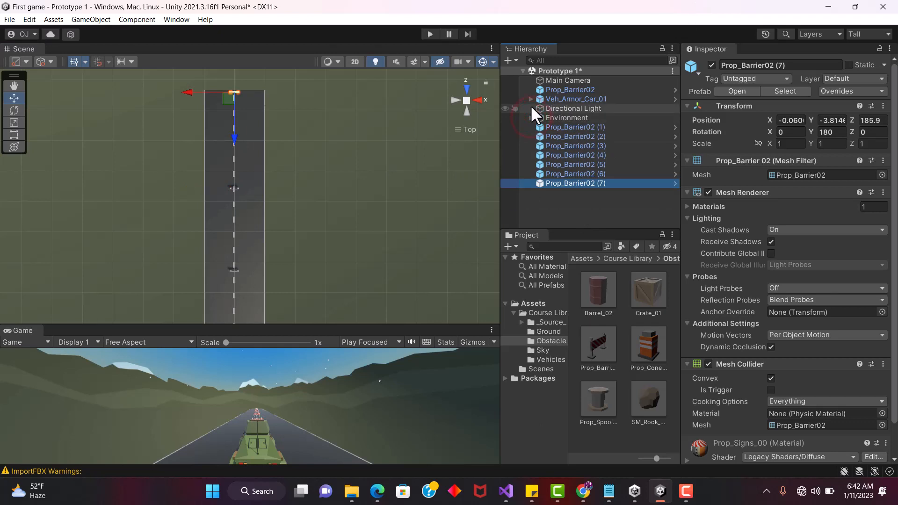
{"action": "left_click", "coordinate": [574, 89]}
{"action": "left_click_drag", "start_coordinate": [600, 93], "coordinate": [587, 122]}
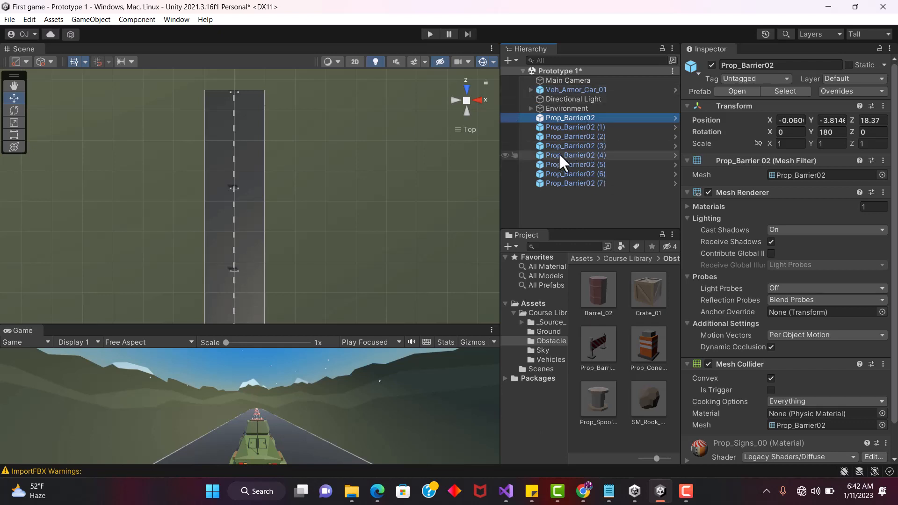
Create an empty game object in the scene and name it obstacles.
{"action": "right_click", "coordinate": [543, 207]}
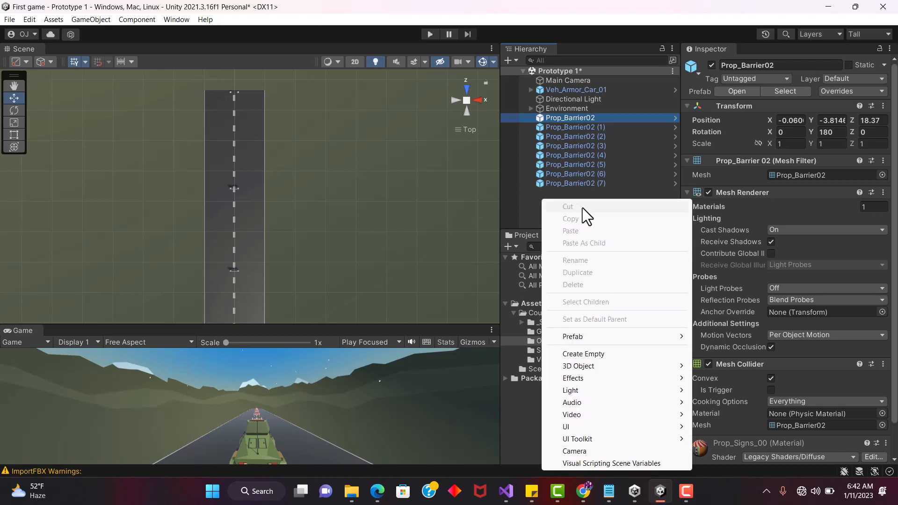
{"action": "left_click", "coordinate": [574, 353]}
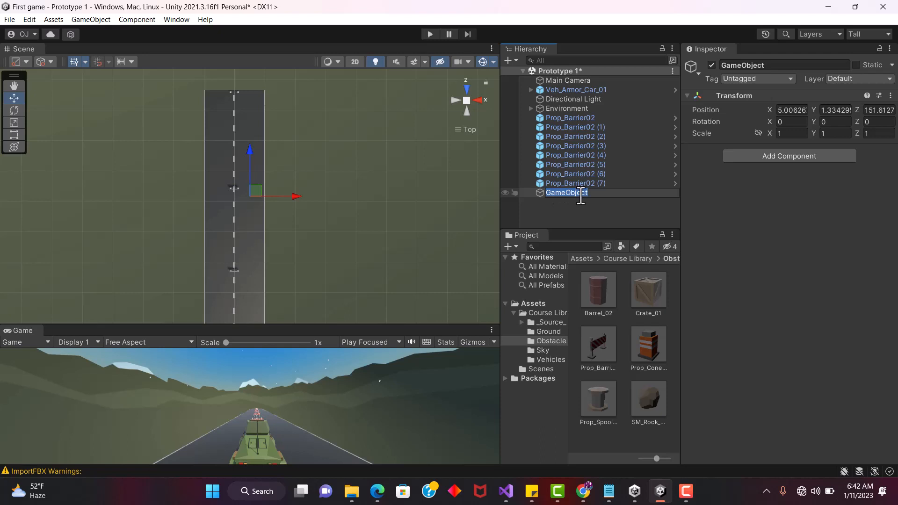
{"action": "type", "text": "obstacles"}
{"action": "left_click", "coordinate": [570, 208]}
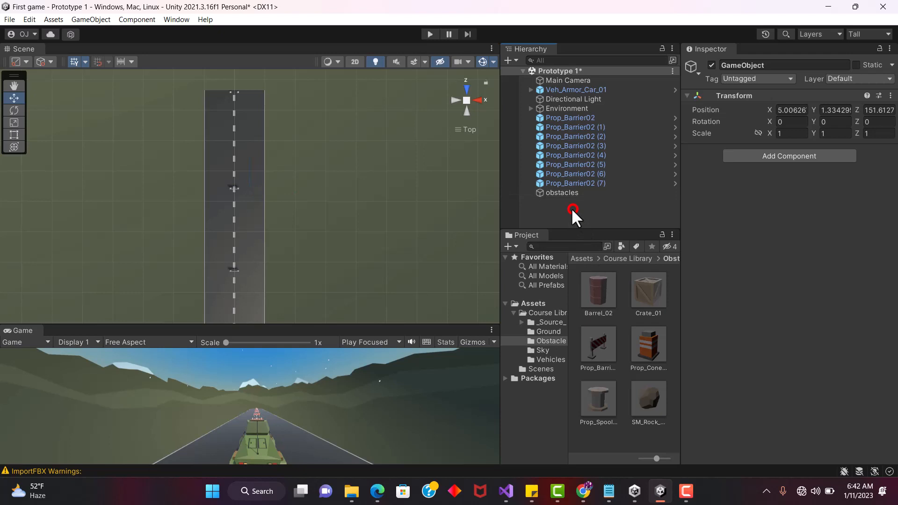
Group all eight barriers, Prop_Barrier02 through Prop_Barrier02 (7), as children of the obstacles object in the scene hierarchy.
{"action": "left_click", "coordinate": [557, 183]}
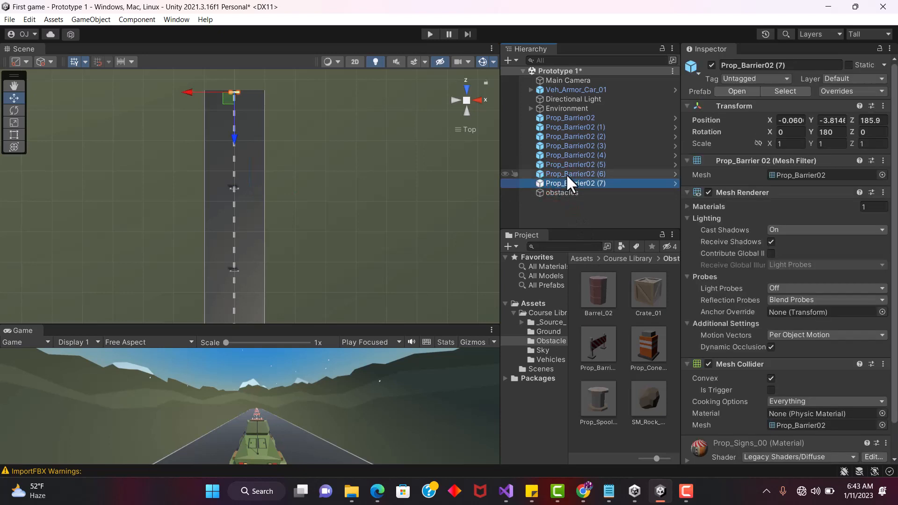
{"action": "left_click", "coordinate": [566, 173], "text": "ctrl"}
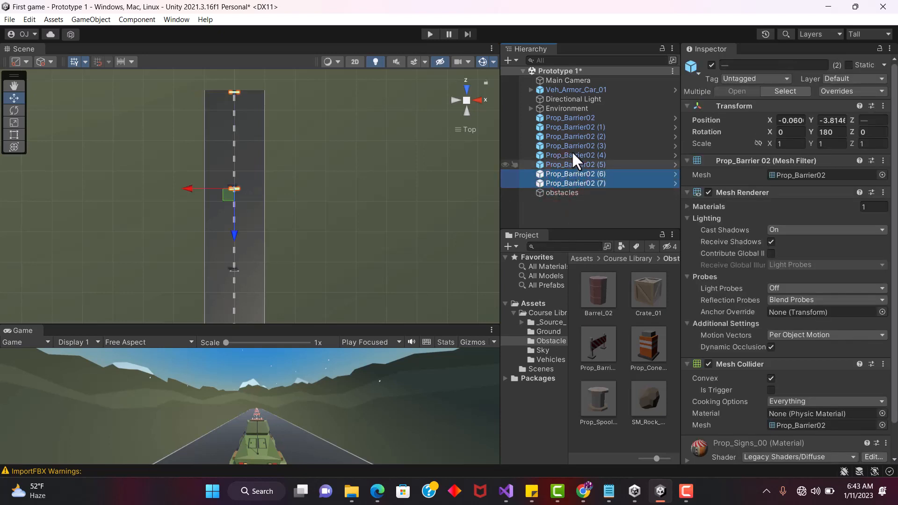
{"action": "left_click", "coordinate": [571, 147], "text": "ctrl"}
{"action": "left_click", "coordinate": [571, 155], "text": "ctrl"}
{"action": "left_click", "coordinate": [572, 165], "text": "ctrl"}
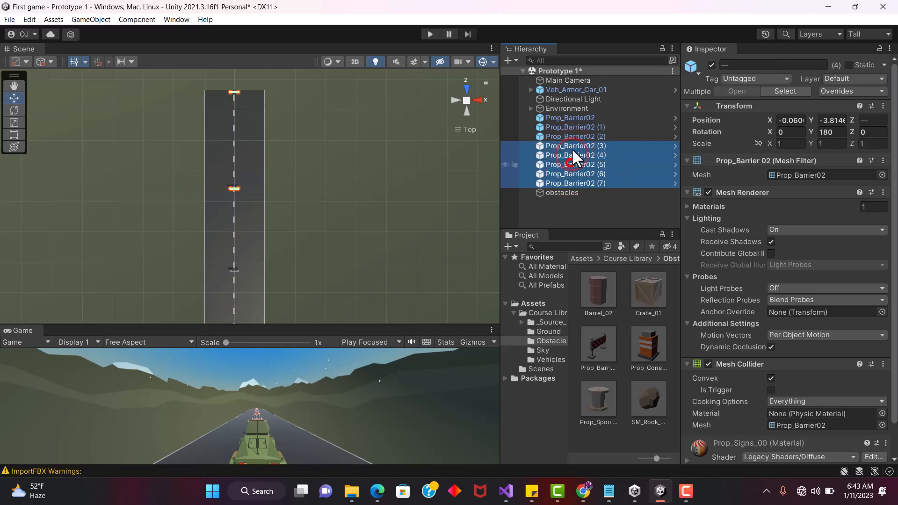
{"action": "left_click", "coordinate": [573, 135], "text": "ctrl"}
{"action": "left_click", "coordinate": [574, 126], "text": "ctrl"}
{"action": "left_click", "coordinate": [576, 117], "text": "ctrl"}
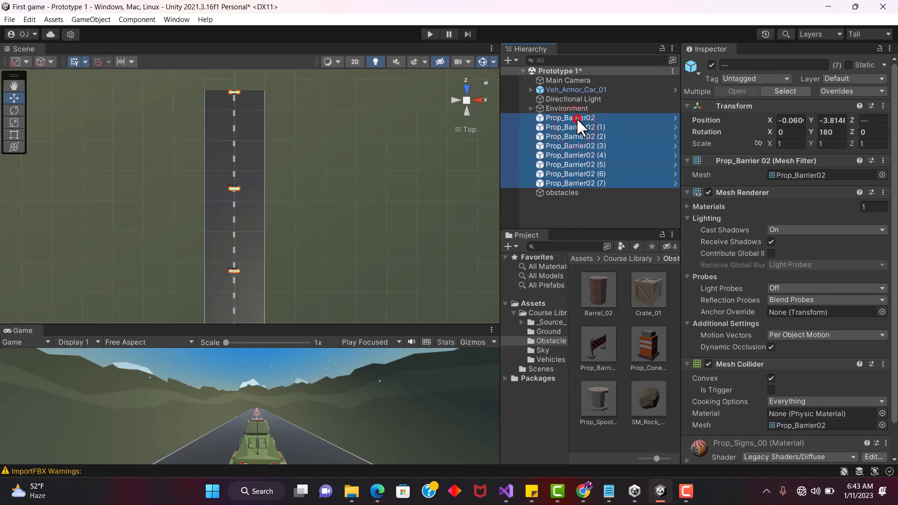
{"action": "left_click_drag", "start_coordinate": [578, 115], "coordinate": [566, 193]}
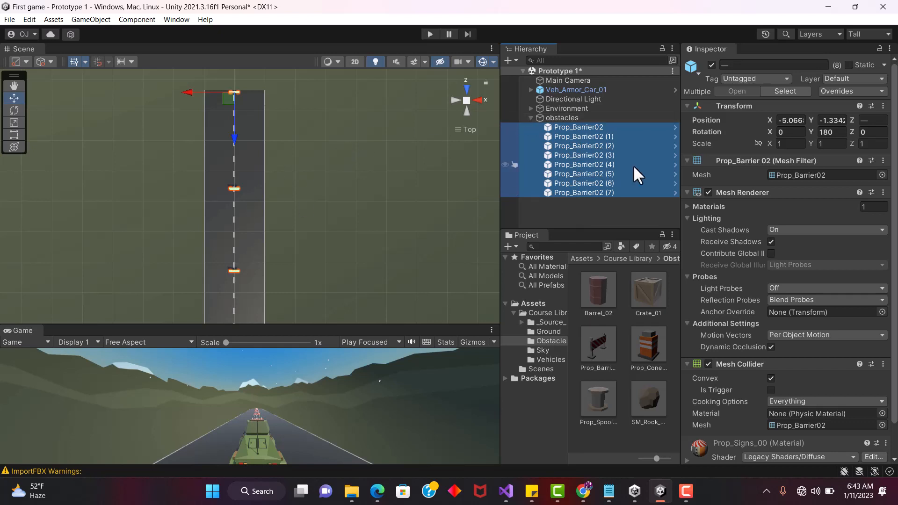
{"action": "left_click", "coordinate": [573, 117]}
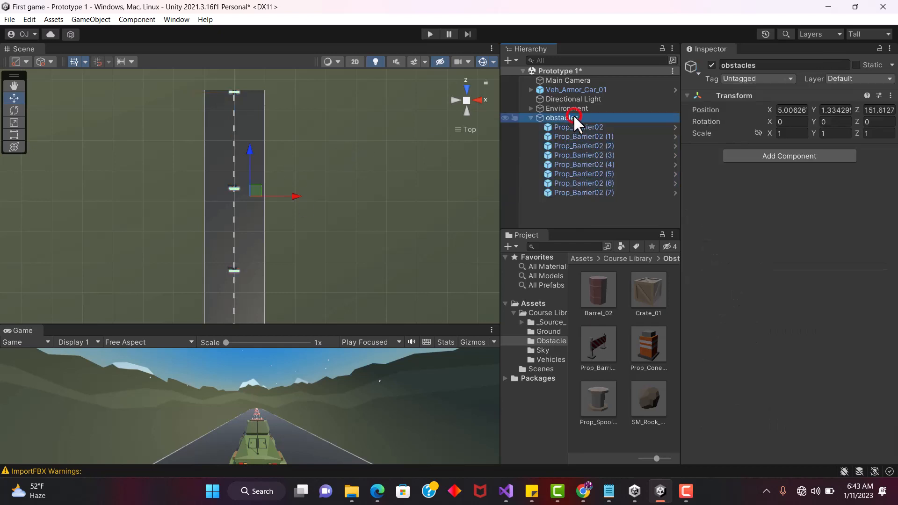
{"action": "left_click", "coordinate": [544, 206]}
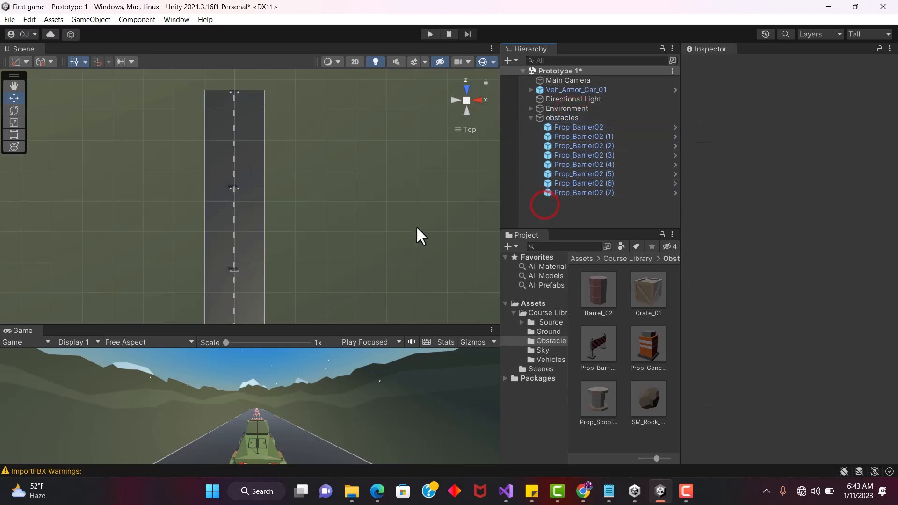
Examine the row of barriers from above, along the road back to the vehicle at its near end.
{"action": "scroll", "coordinate": [255, 193], "scroll_direction": "down", "scroll_amount": 2}
{"action": "middle_click_drag", "start_coordinate": [329, 271], "coordinate": [361, 175]}
{"action": "middle_click_drag", "start_coordinate": [327, 253], "coordinate": [346, 159]}
{"action": "middle_click_drag", "start_coordinate": [353, 230], "coordinate": [353, 193]}
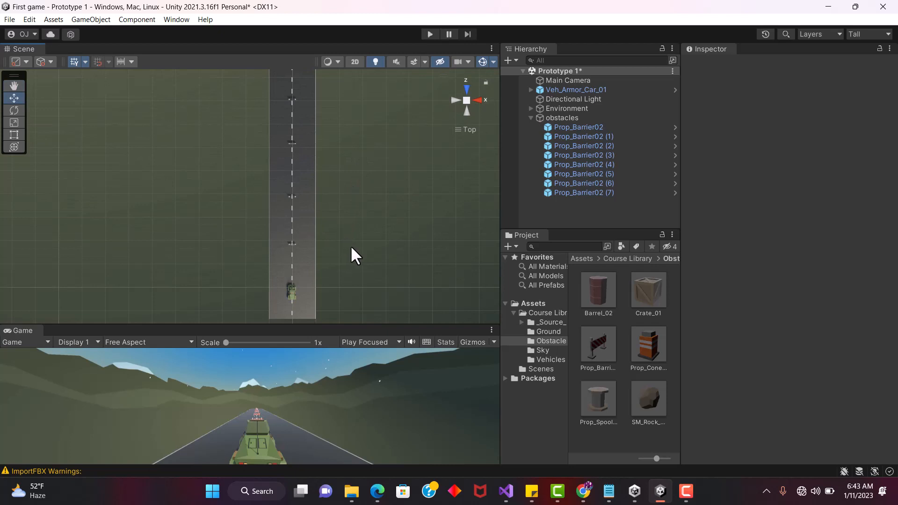
{"action": "scroll", "coordinate": [355, 255], "scroll_direction": "up", "scroll_amount": 1}
{"action": "middle_click_drag", "start_coordinate": [359, 230], "coordinate": [330, 213]}
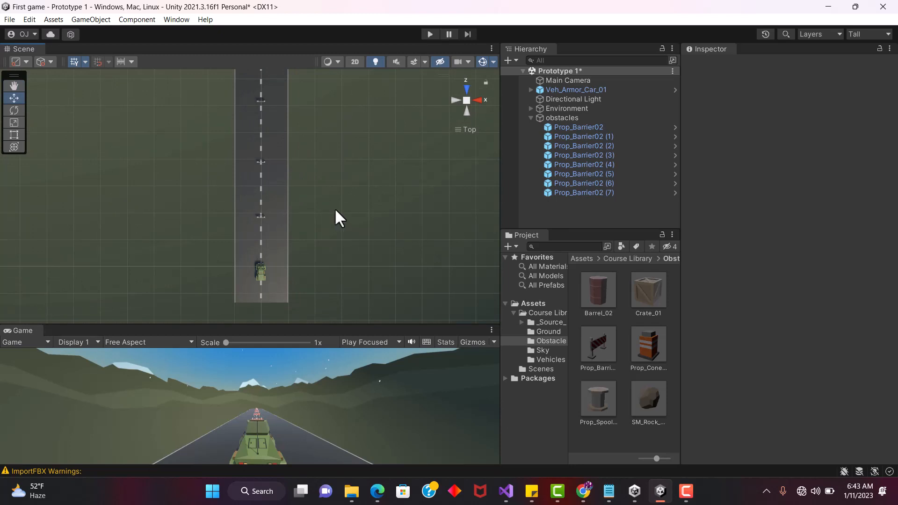
Orient the Scene view to the Back view close behind the vehicle and start Play mode to test the scene.
{"action": "left_click", "coordinate": [466, 113]}
{"action": "middle_click_drag", "start_coordinate": [279, 188], "coordinate": [277, 221]}
{"action": "left_click", "coordinate": [467, 97]}
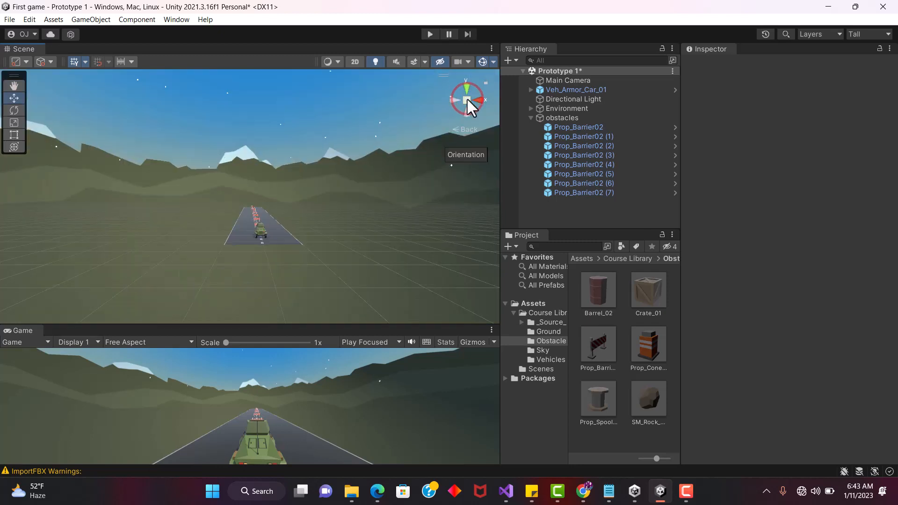
{"action": "scroll", "coordinate": [268, 238], "scroll_direction": "up", "scroll_amount": 5}
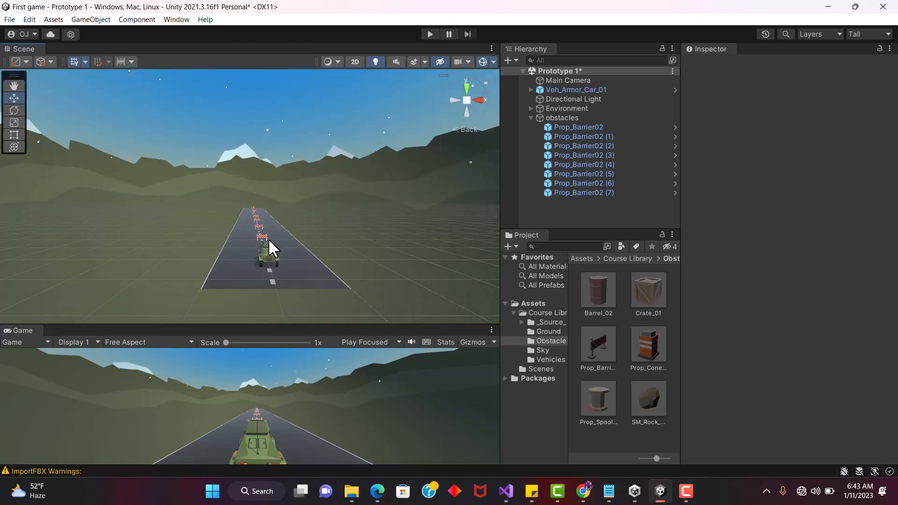
{"action": "middle_click_drag", "start_coordinate": [305, 246], "coordinate": [296, 243]}
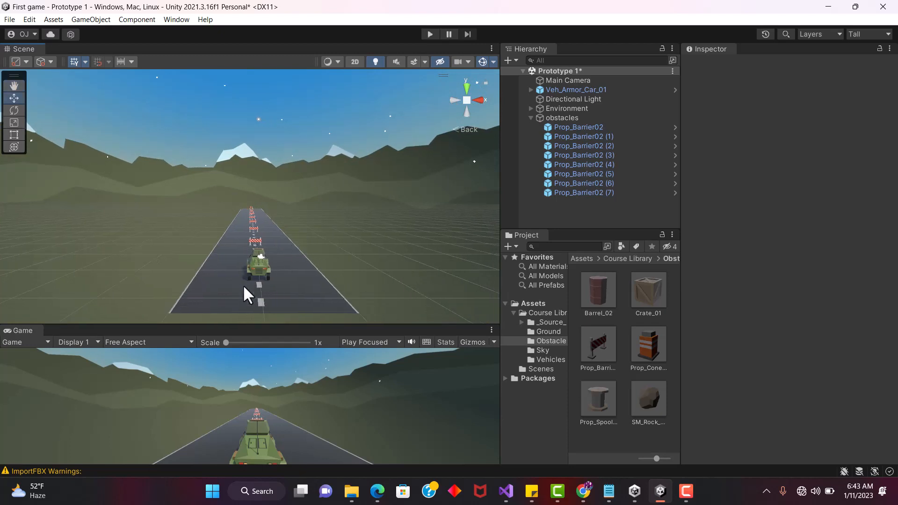
{"action": "scroll", "coordinate": [242, 284], "scroll_direction": "up", "scroll_amount": 1}
{"action": "scroll", "coordinate": [243, 286], "scroll_direction": "up", "scroll_amount": 2}
{"action": "scroll", "coordinate": [287, 281], "scroll_direction": "down", "scroll_amount": 3}
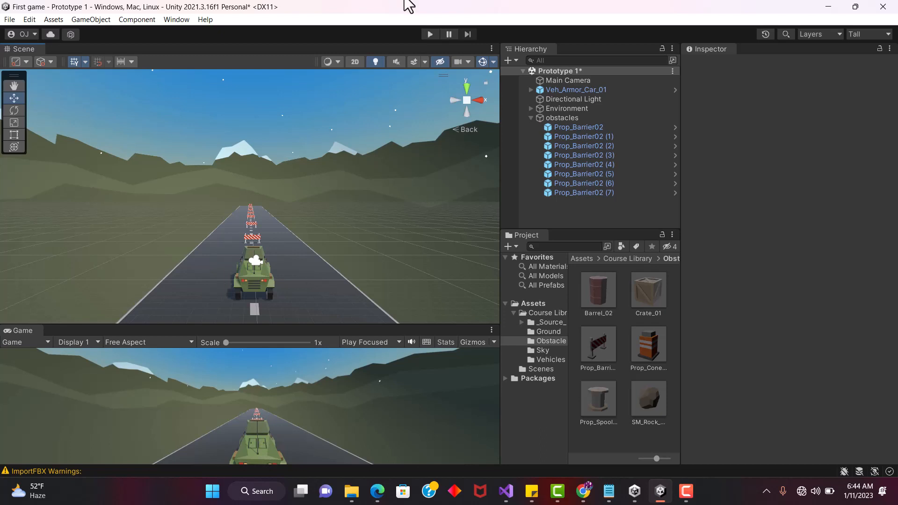
{"action": "left_click", "coordinate": [429, 33]}
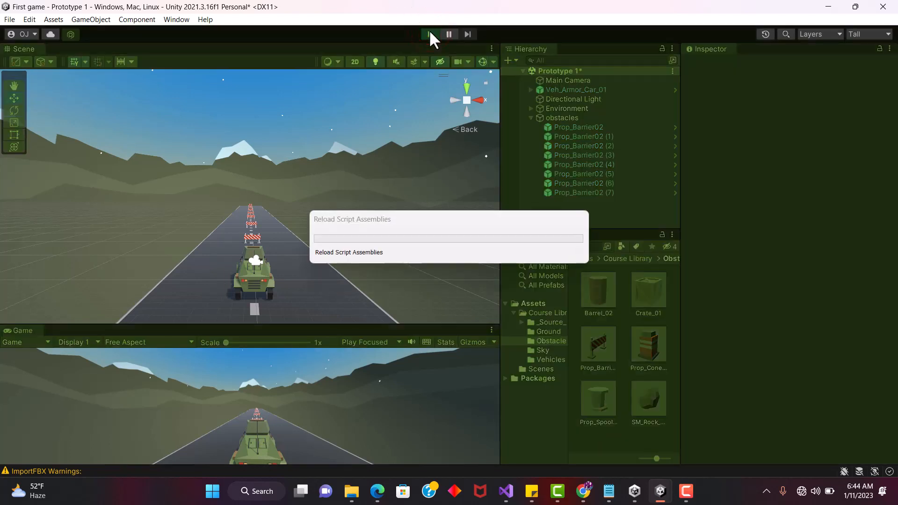